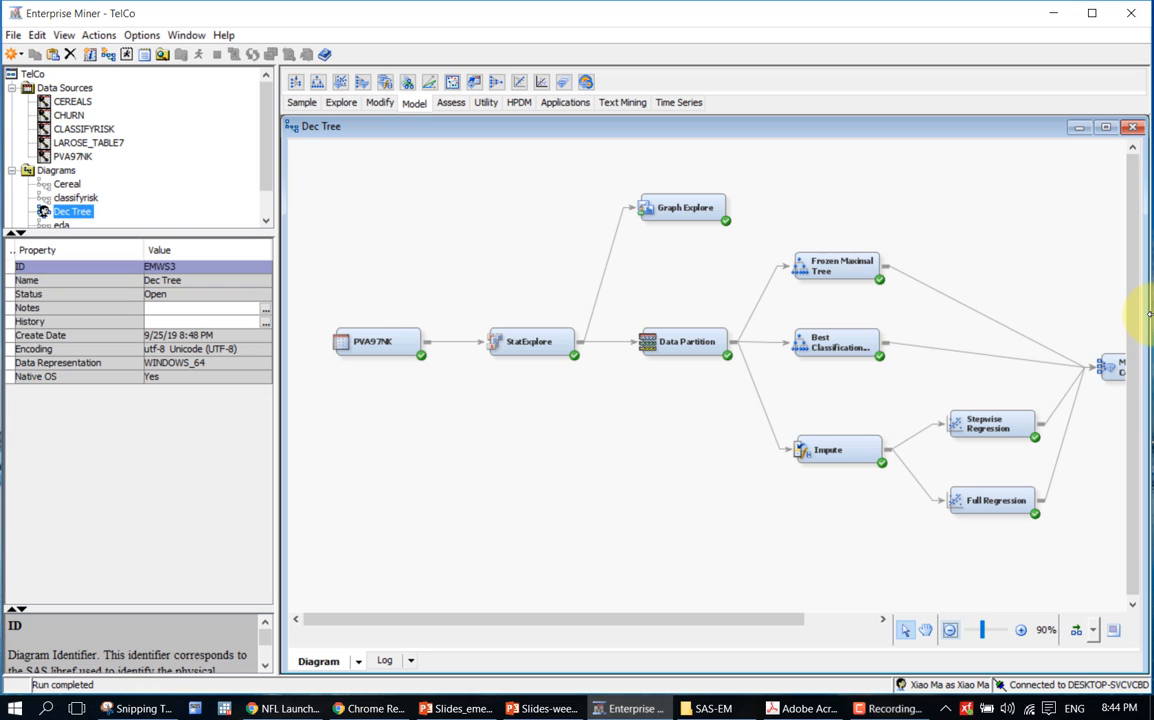
# - Review the Model Comparison node's results, widening the Model Description column in the fit statistics to read the model names, and close them
pyautogui.click(950, 630)
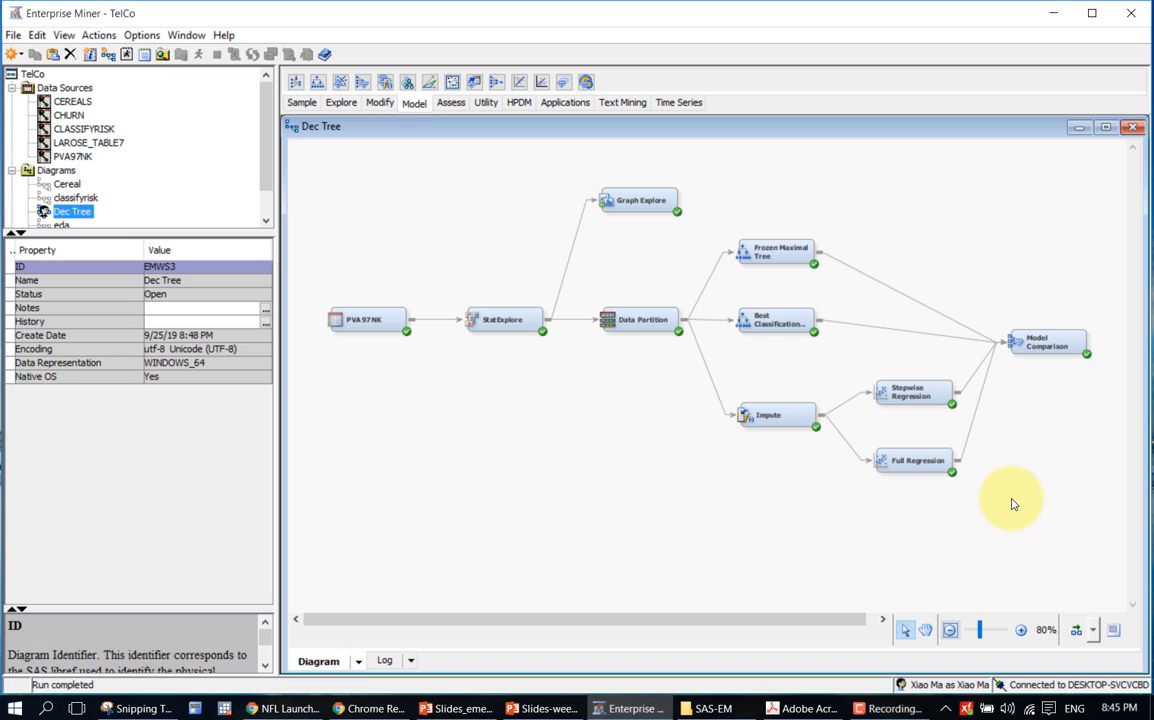
pyautogui.click(1048, 342)
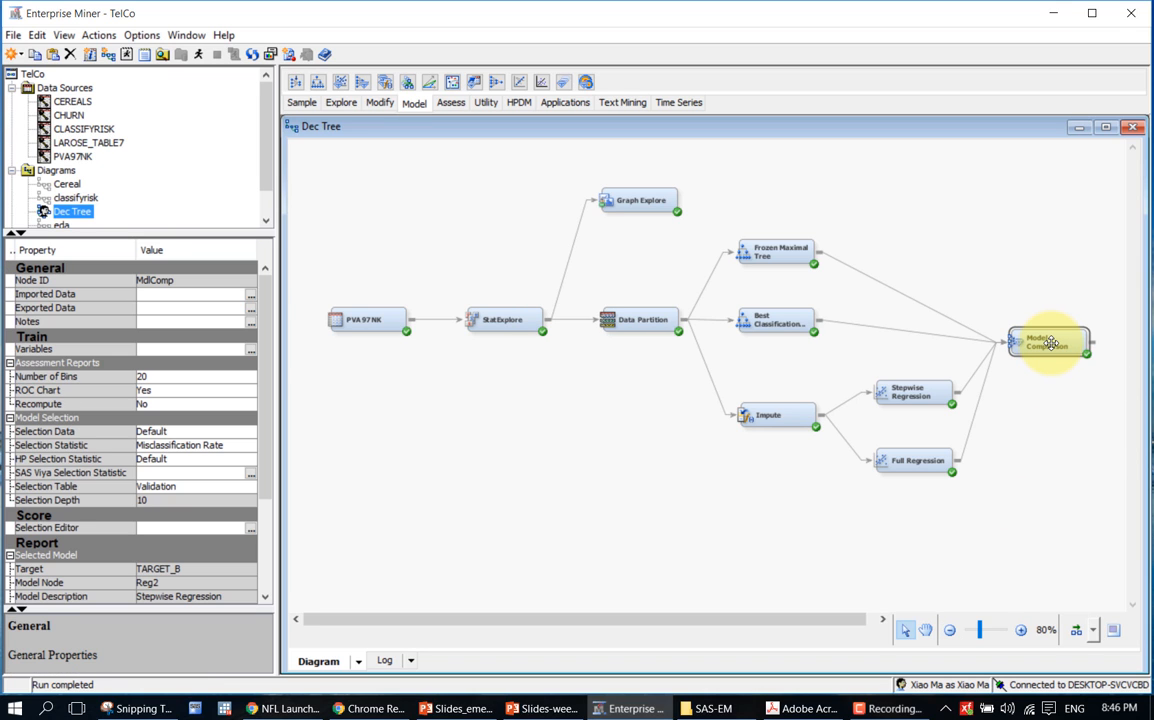
pyautogui.rightClick(1048, 342)
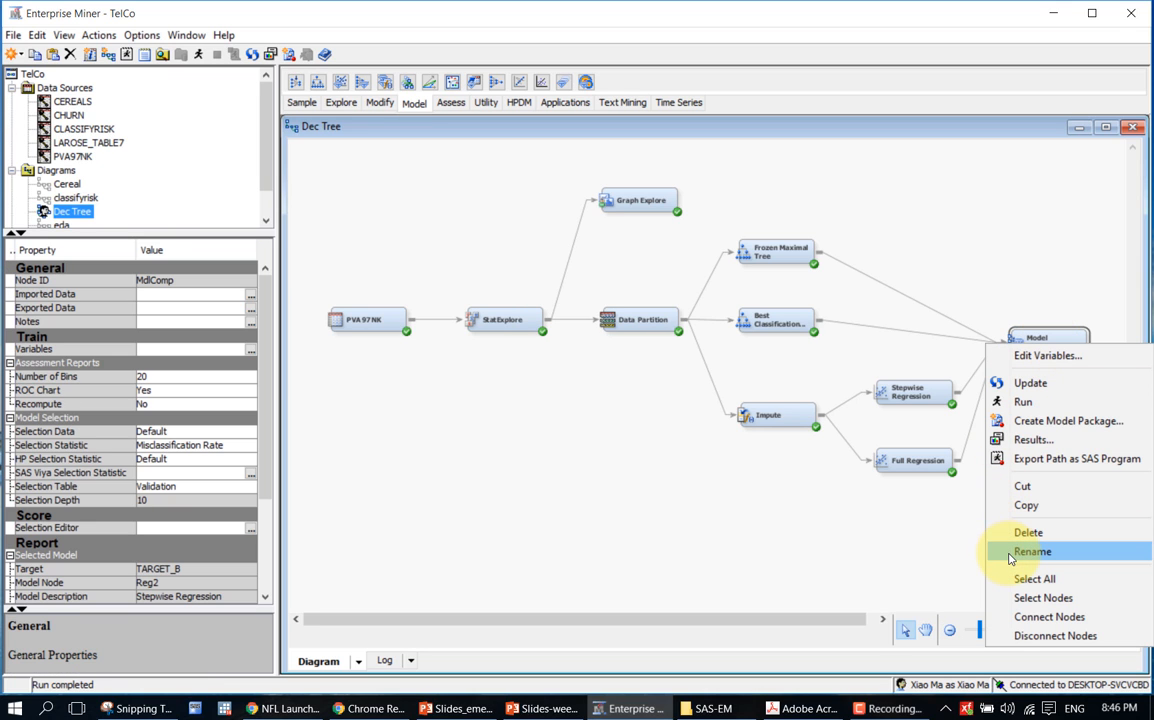
pyautogui.click(1025, 439)
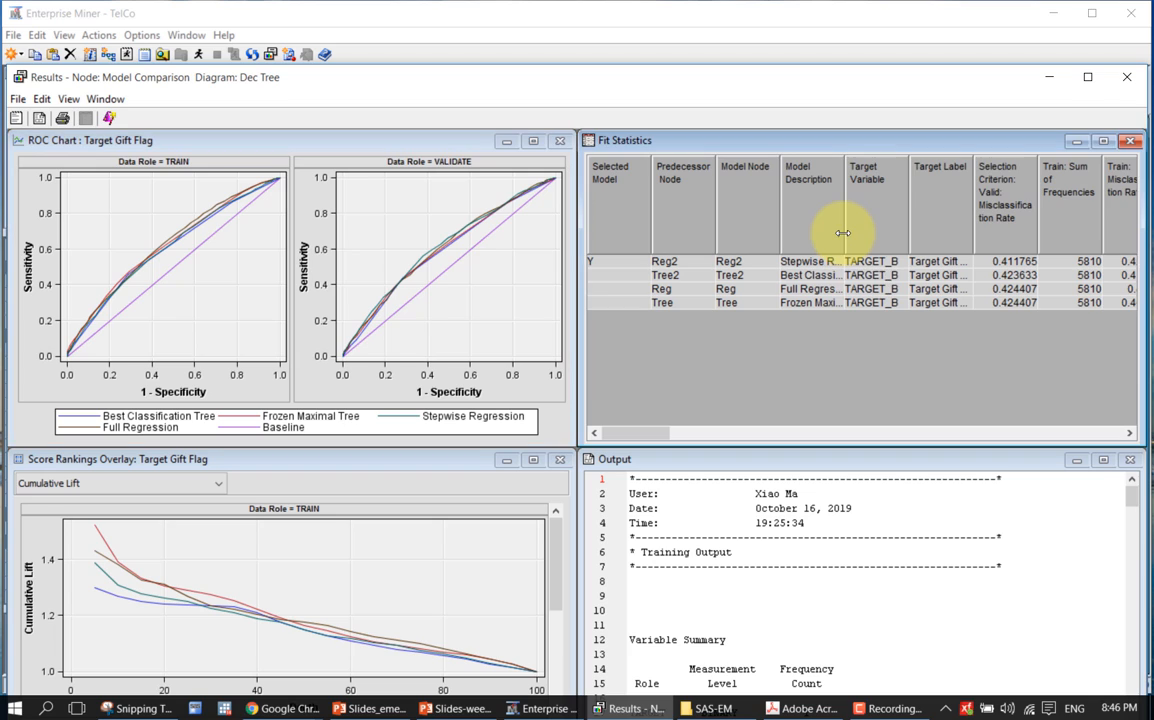
pyautogui.moveTo(843, 240); pyautogui.dragTo(878, 236)
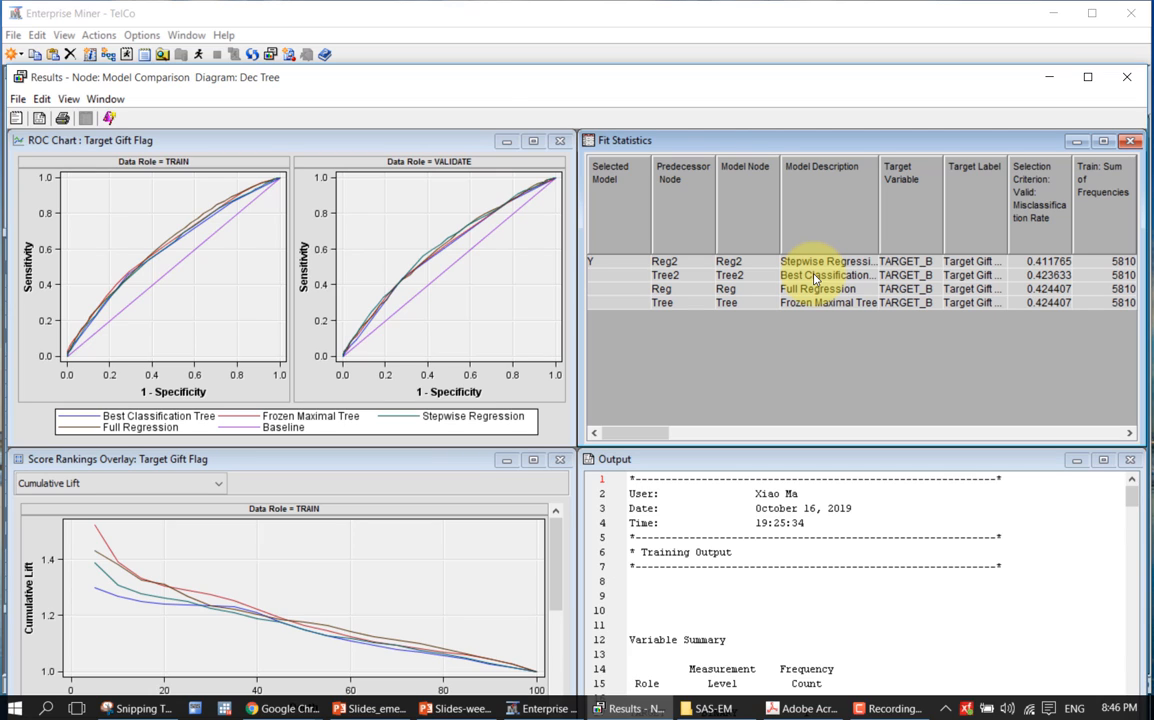
pyautogui.click(1005, 302)
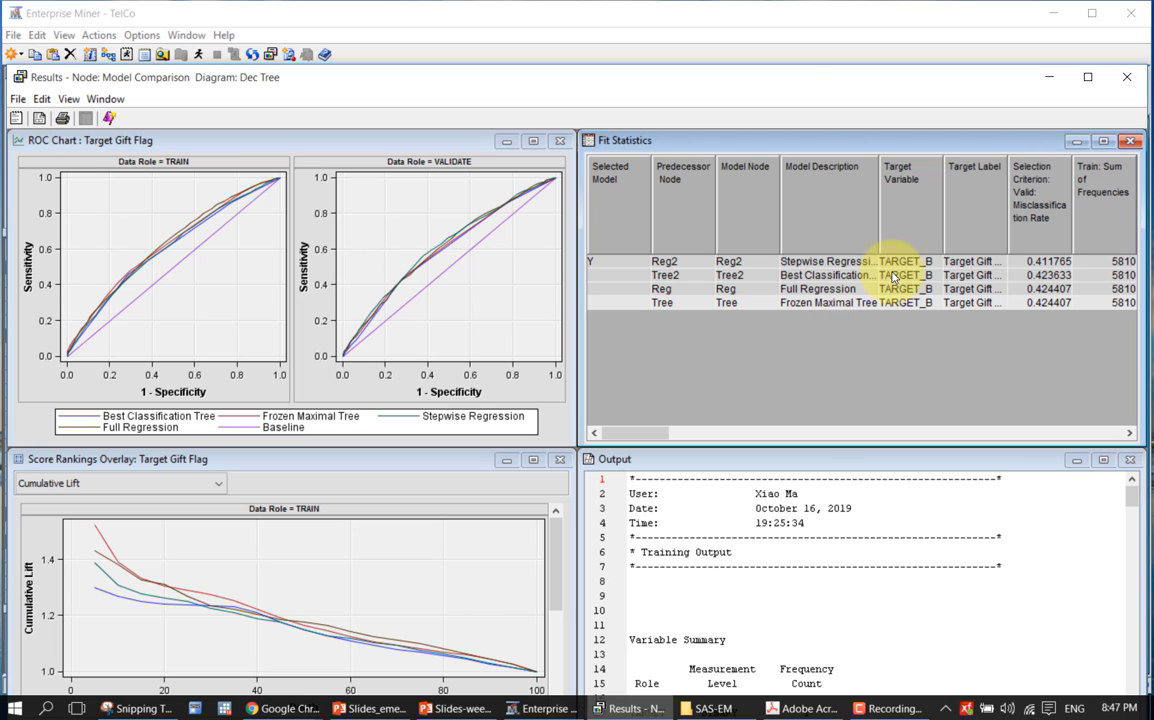
pyautogui.click(1125, 80)
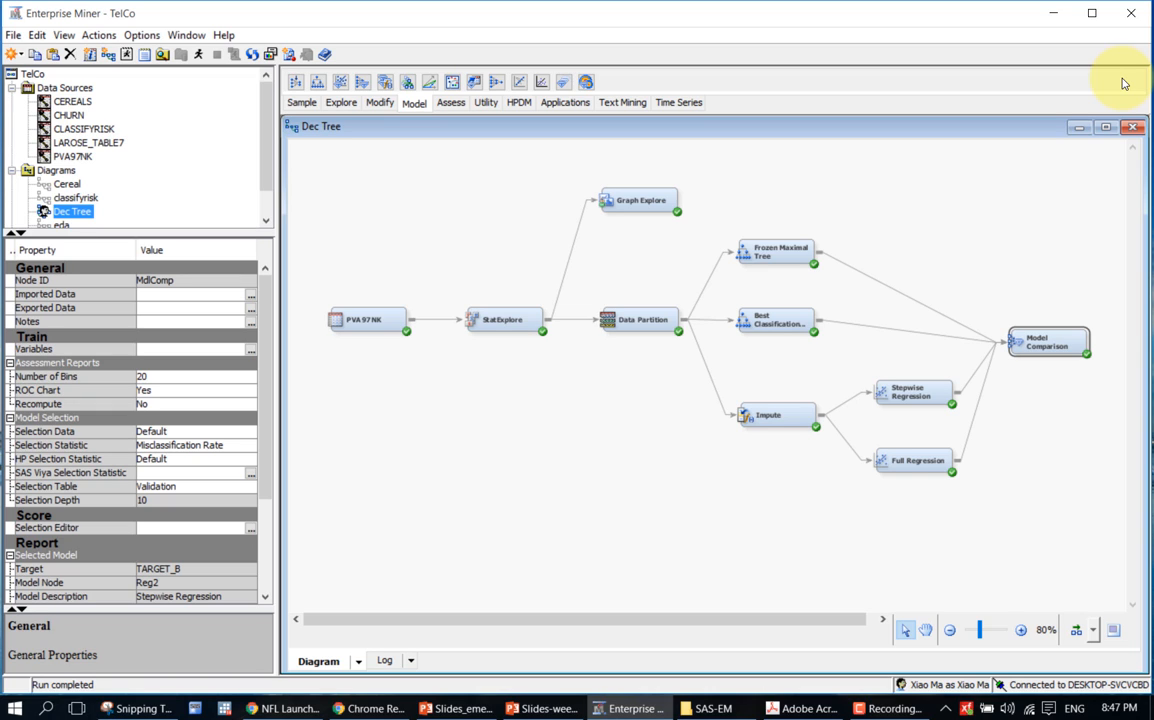
# - Add a Neural Network node to the diagram below the Full Regression node
pyautogui.click(786, 420)
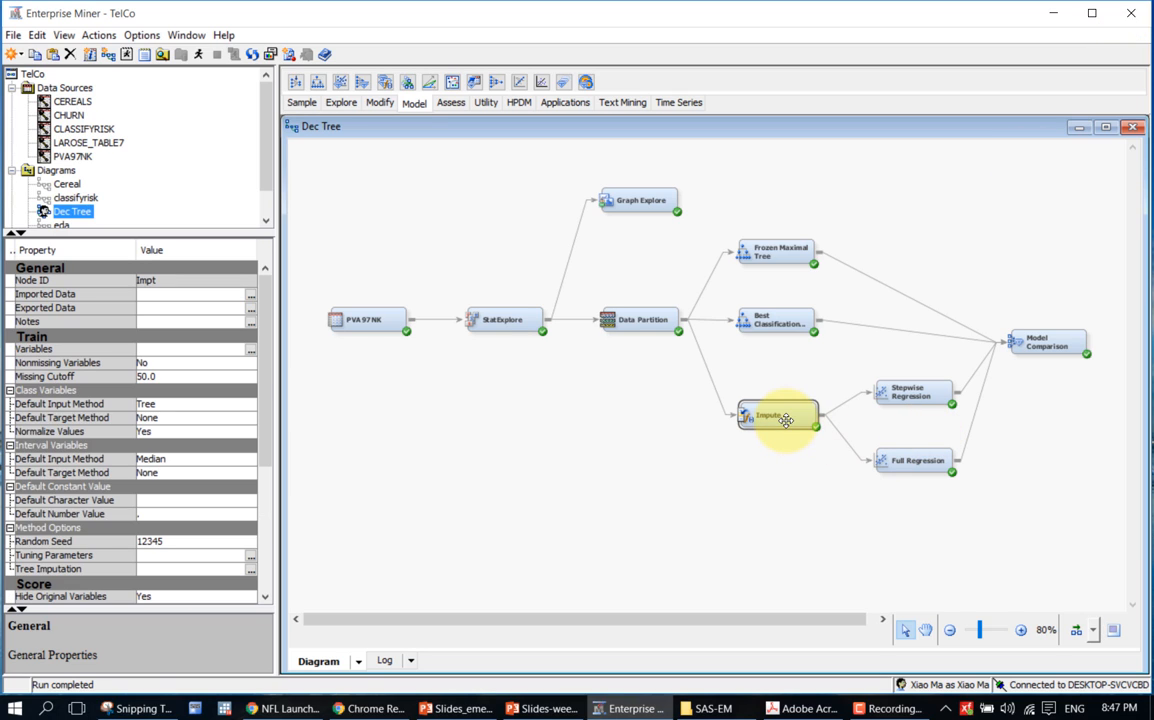
pyautogui.click(764, 485)
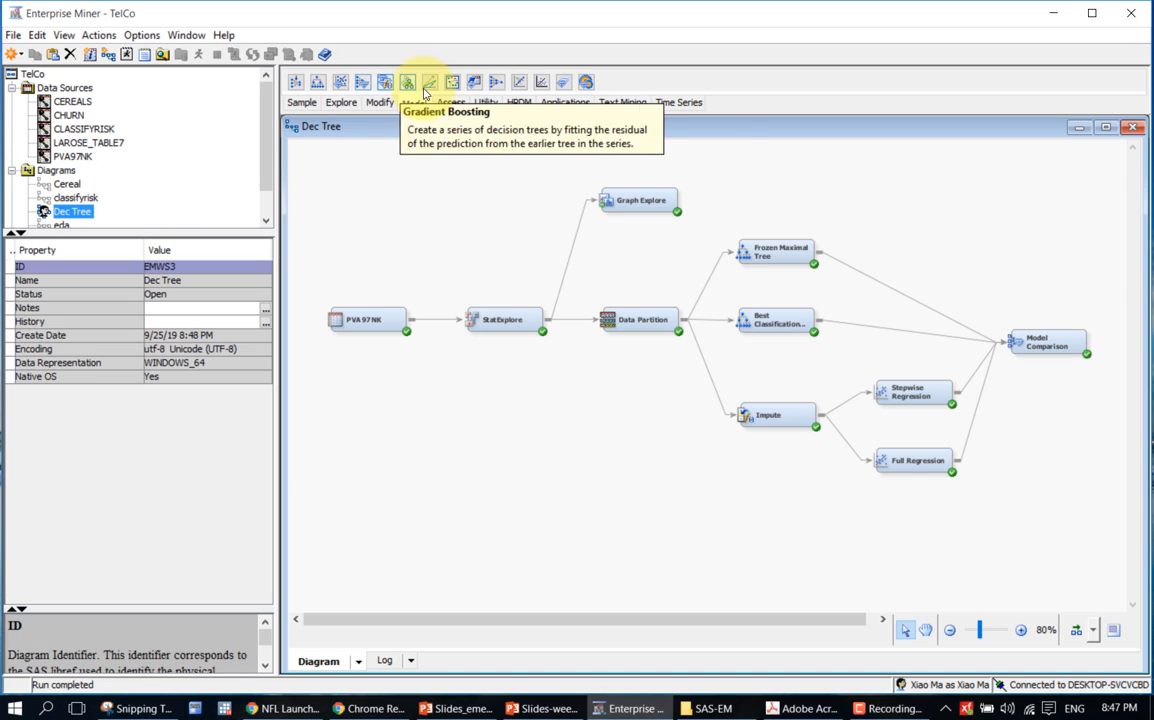
pyautogui.moveTo(497, 83); pyautogui.dragTo(875, 503)
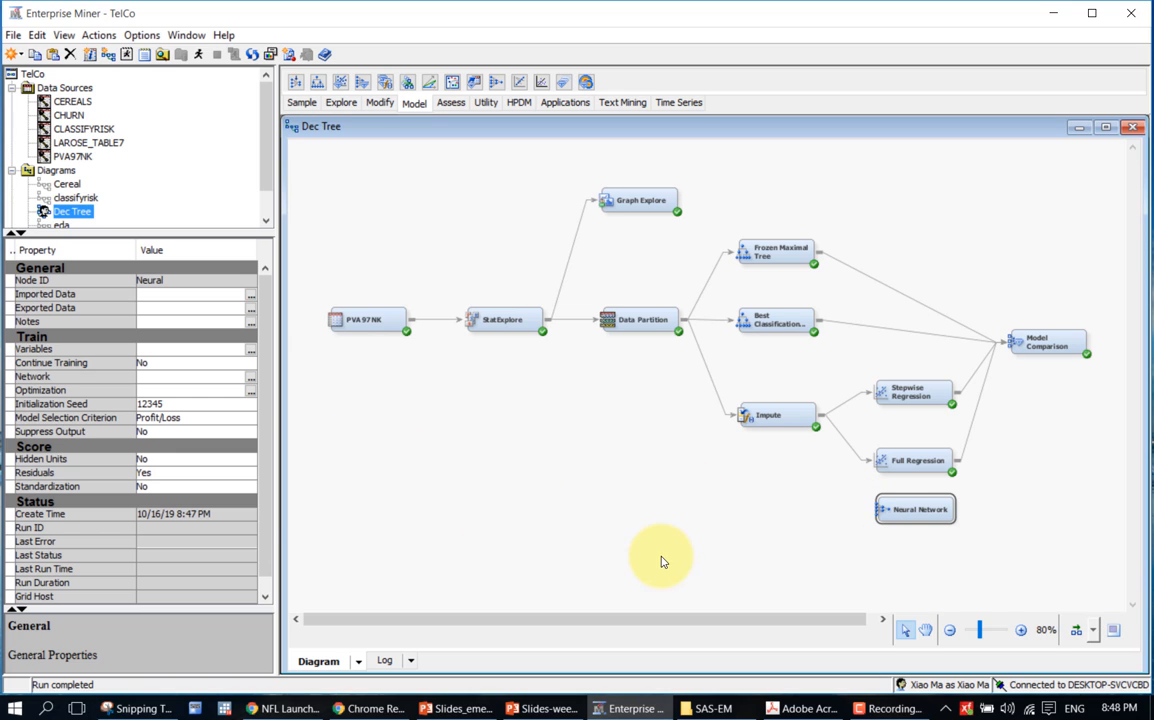
# - Set the Neural Network node's number of hidden units to 5 and connect the Impute node to it
pyautogui.click(251, 381)
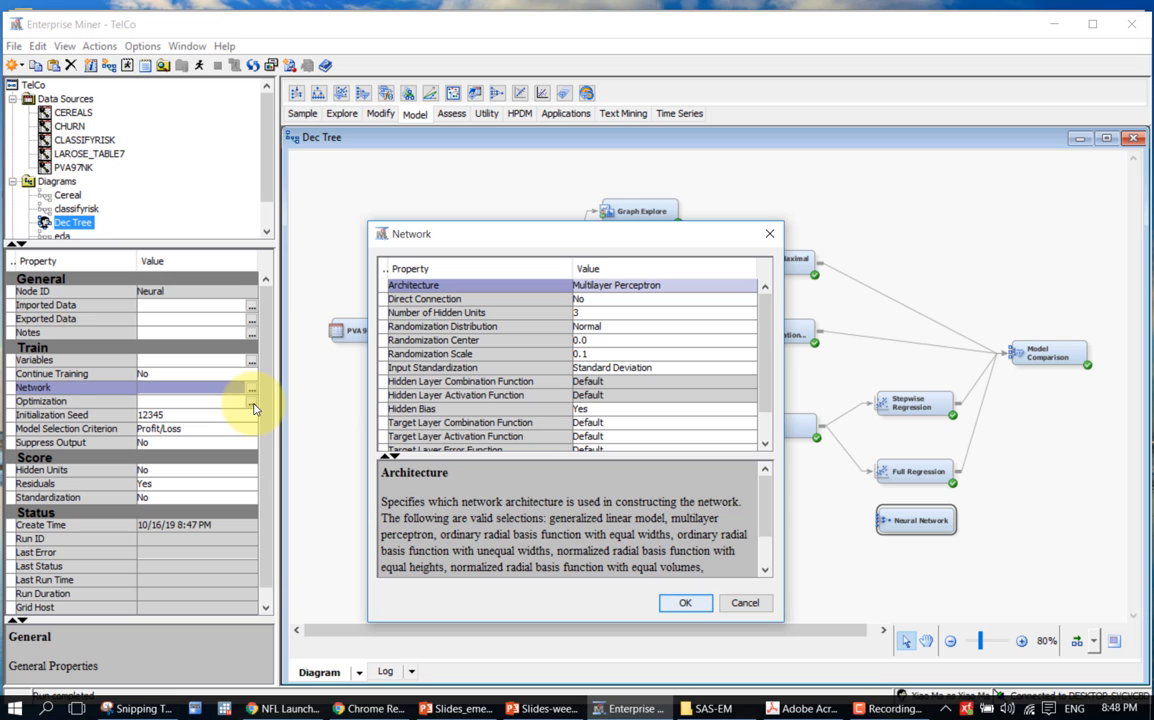
pyautogui.click(485, 314)
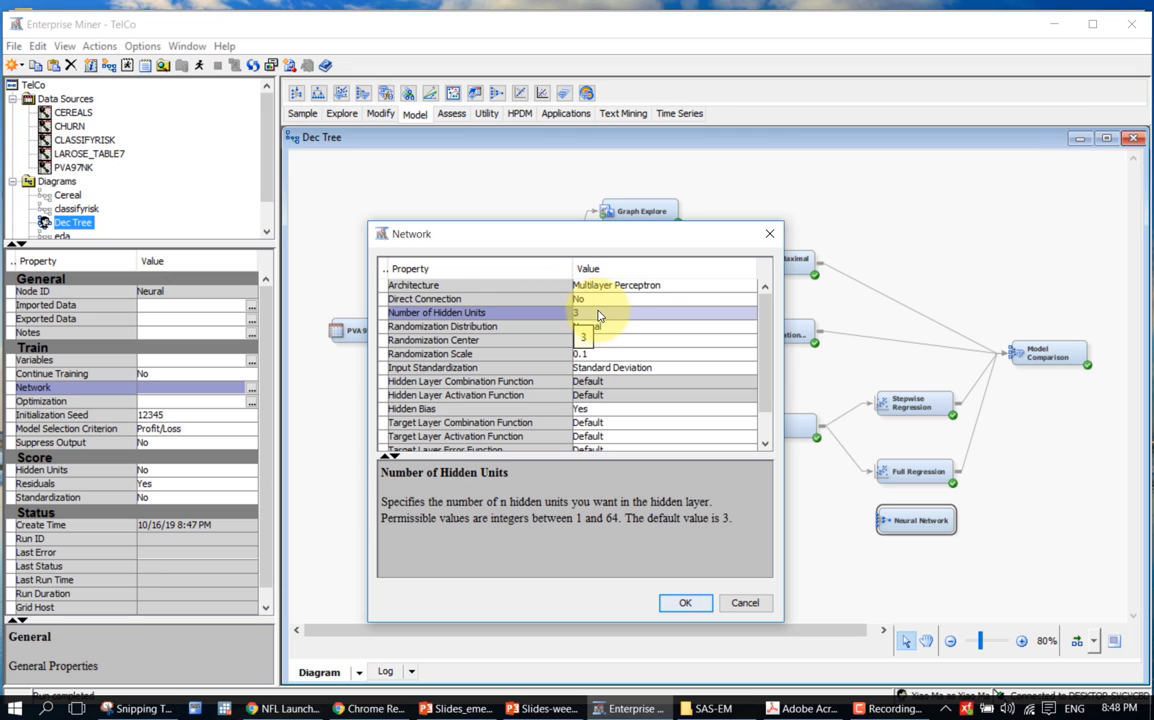
pyautogui.scroll(-1, 765, 334)
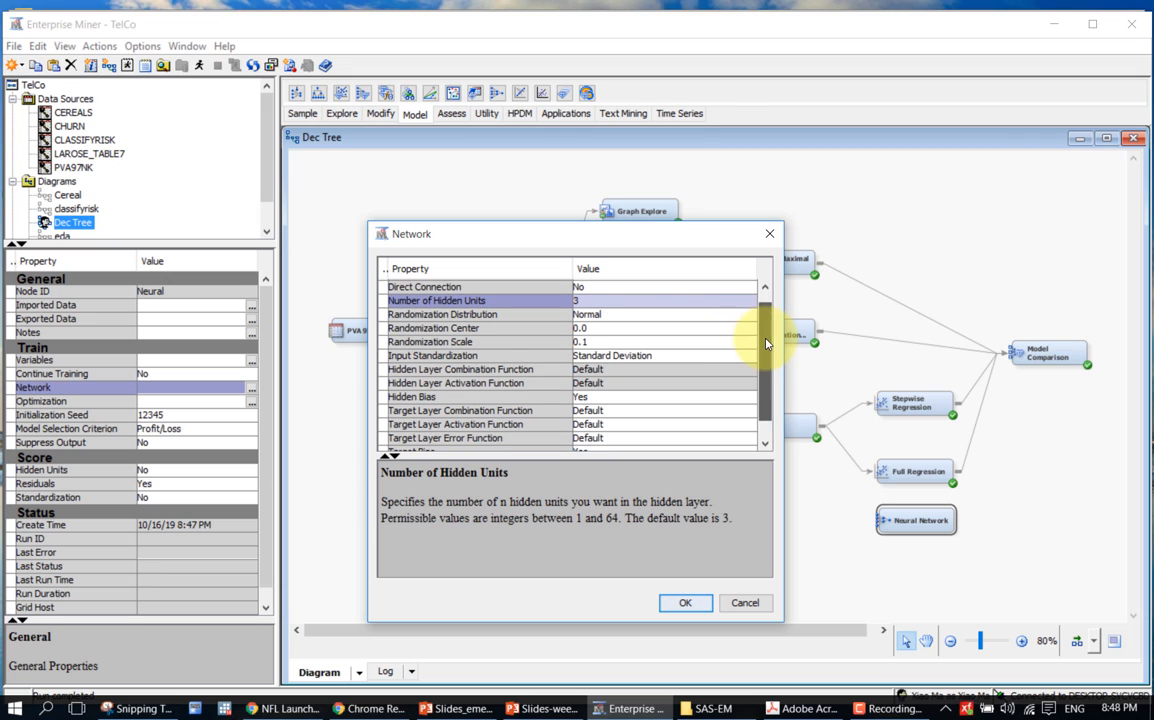
pyautogui.scroll(1, 765, 334)
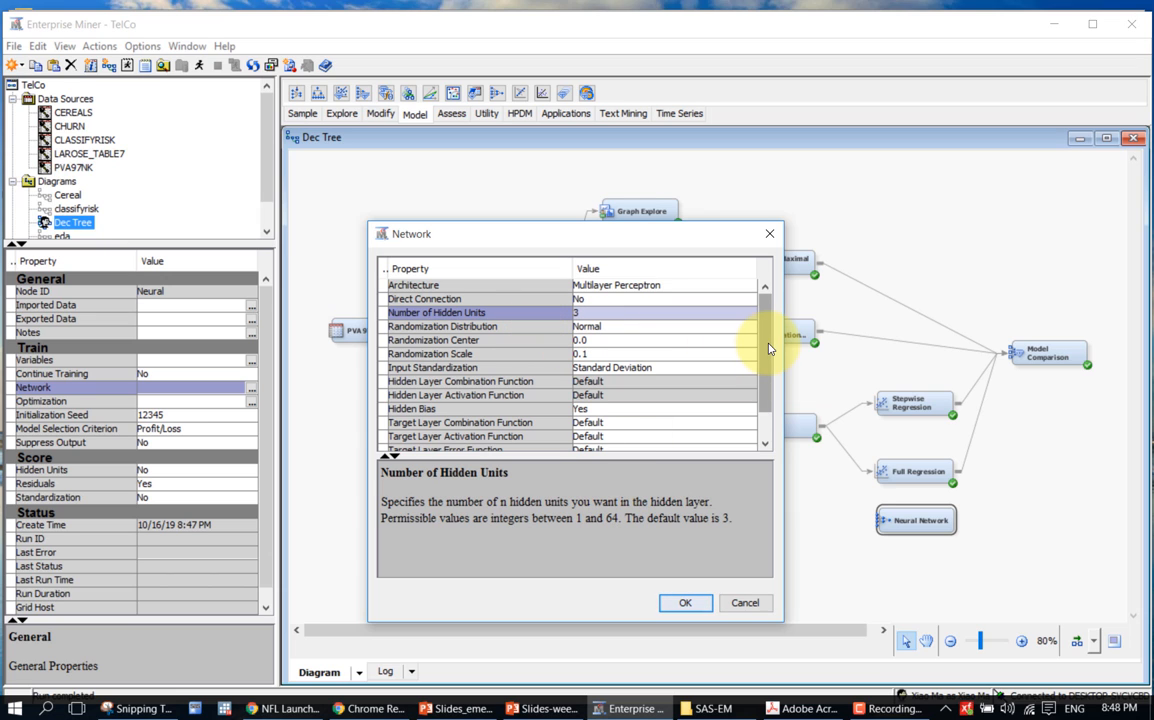
pyautogui.moveTo(769, 348); pyautogui.dragTo(773, 374)
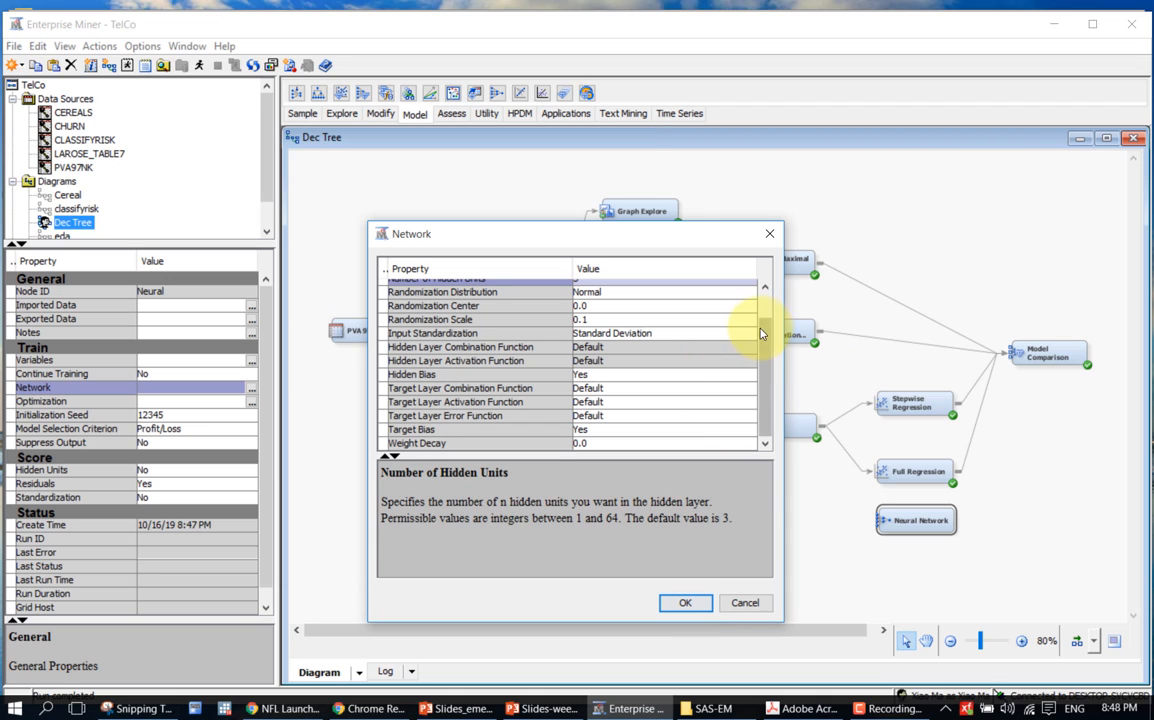
pyautogui.scroll(2, 765, 305)
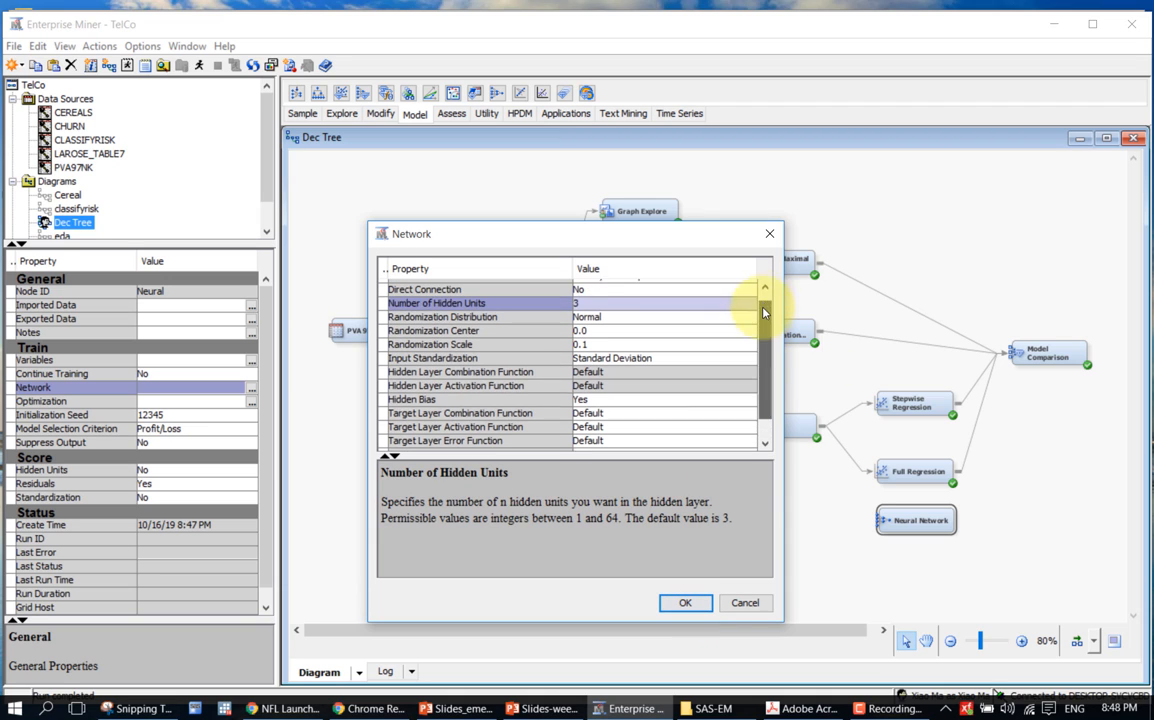
pyautogui.click(588, 312)
pyautogui.write('5')
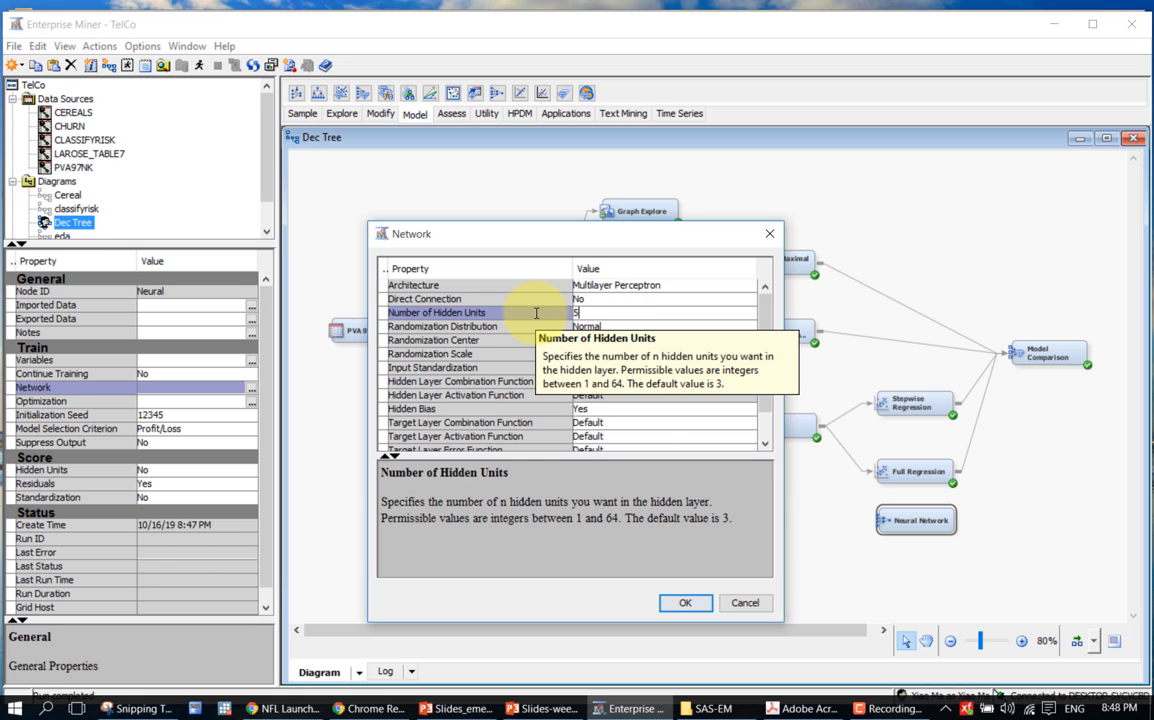
pyautogui.click(686, 604)
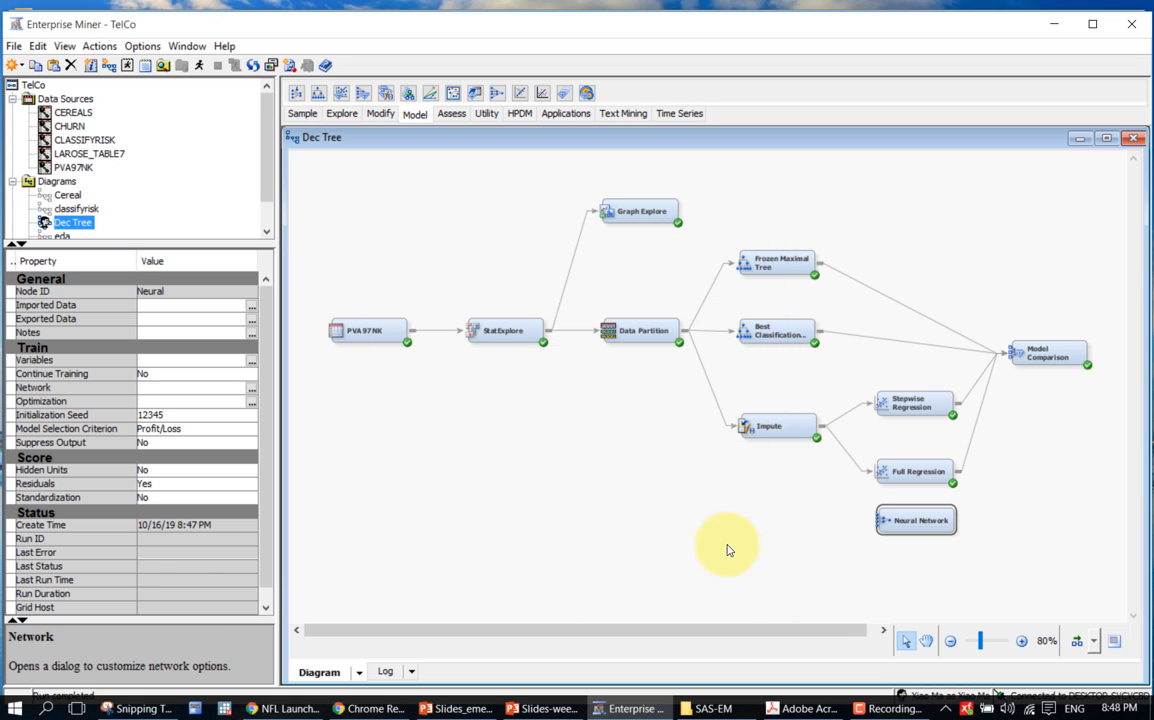
pyautogui.moveTo(822, 420); pyautogui.dragTo(866, 519)
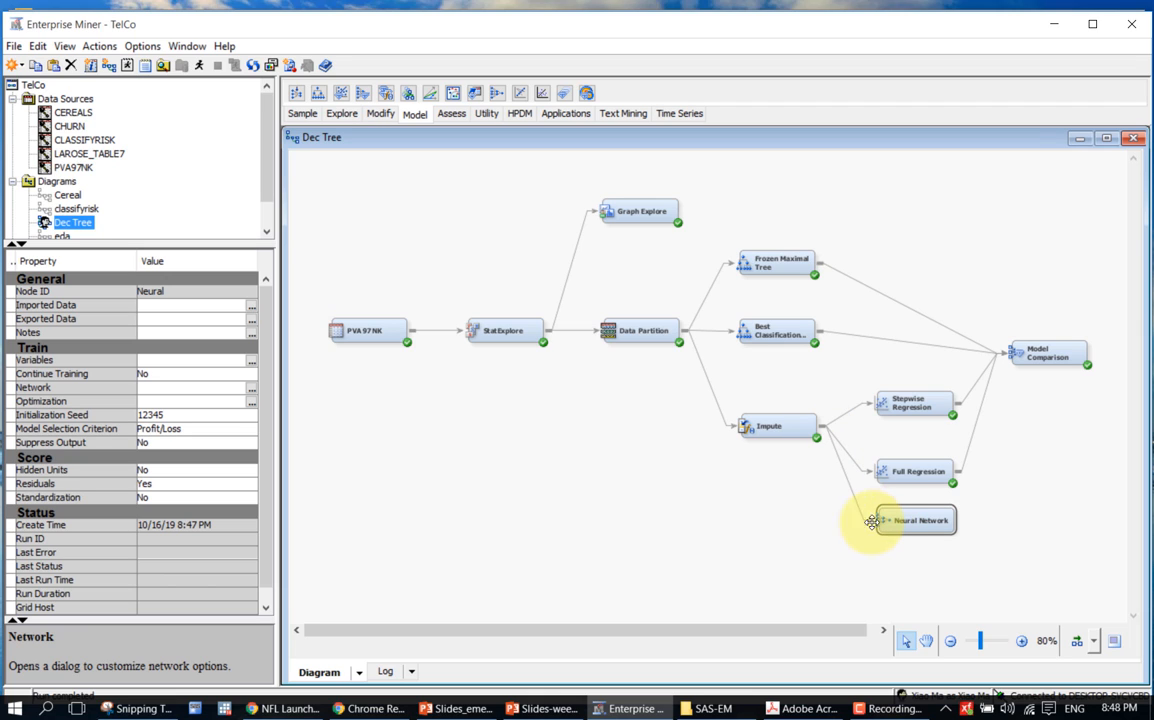
# - Set the maximum iterations to 100 in the Neural Network node's optimization options
pyautogui.click(251, 401)
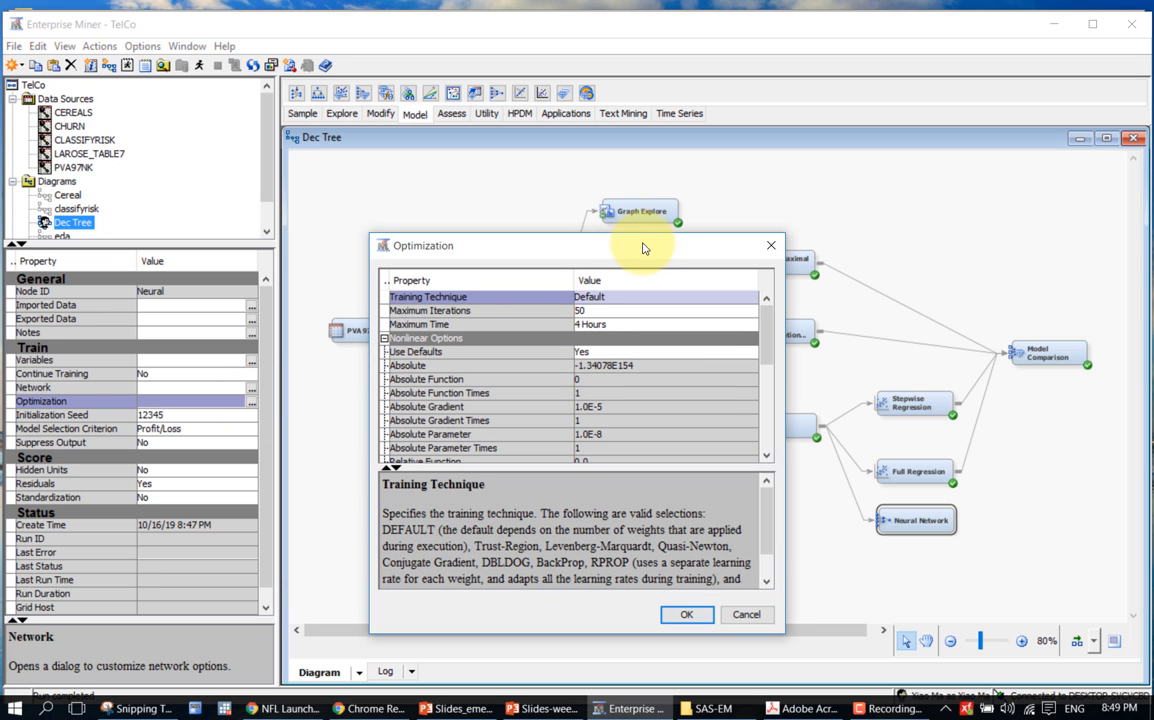
pyautogui.moveTo(633, 249); pyautogui.dragTo(578, 183)
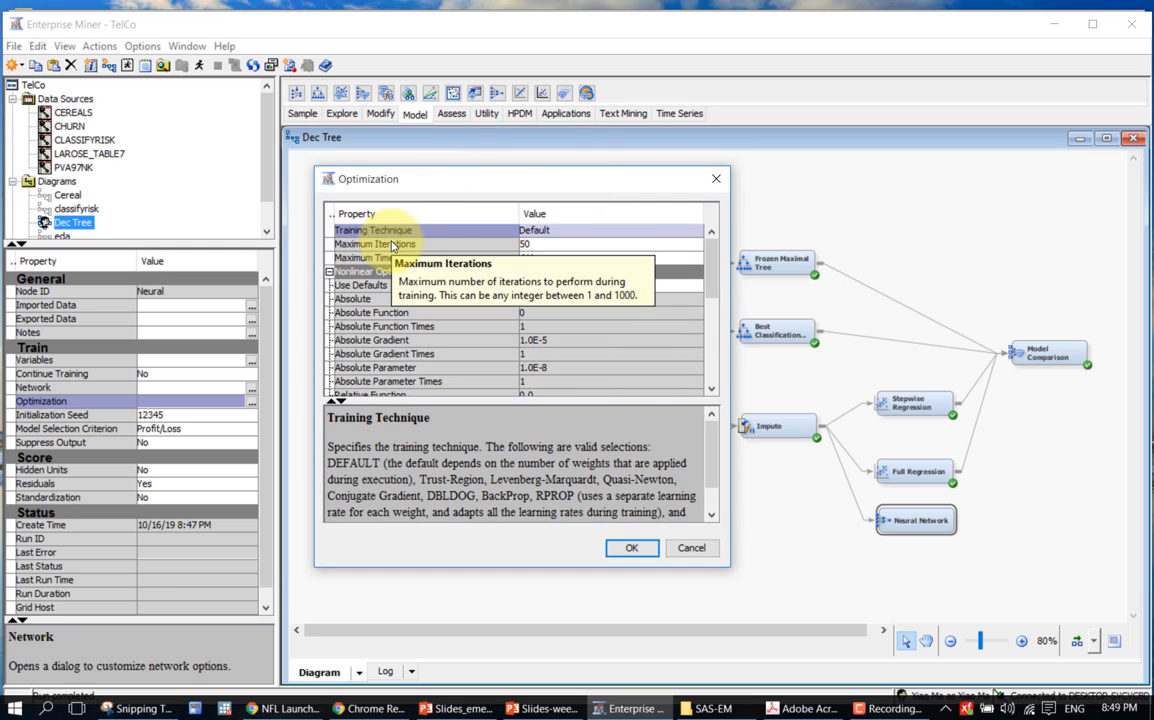
pyautogui.click(495, 245)
pyautogui.click(535, 244)
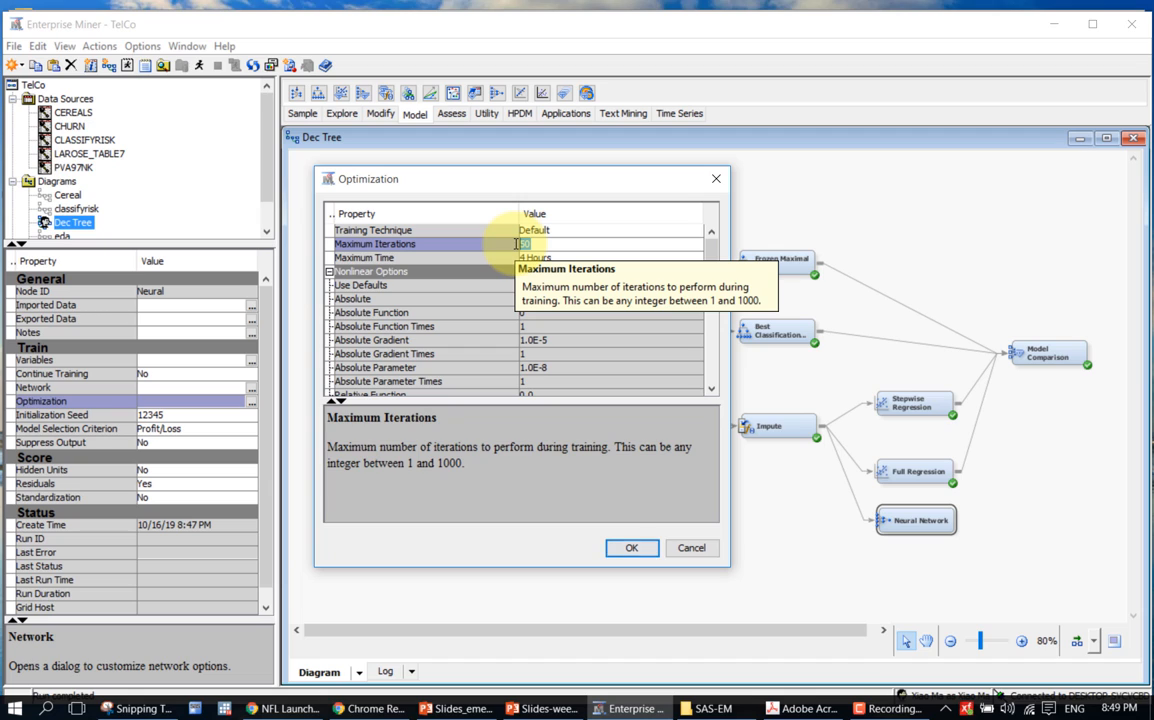
pyautogui.write('10')
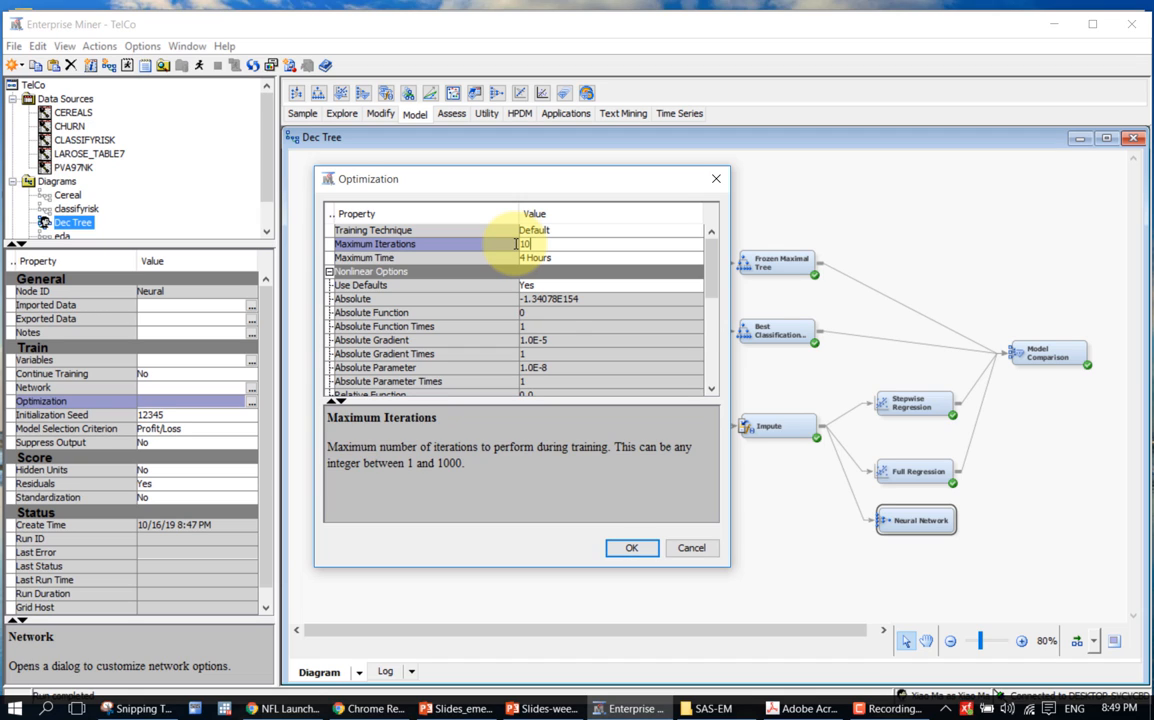
pyautogui.write('0')
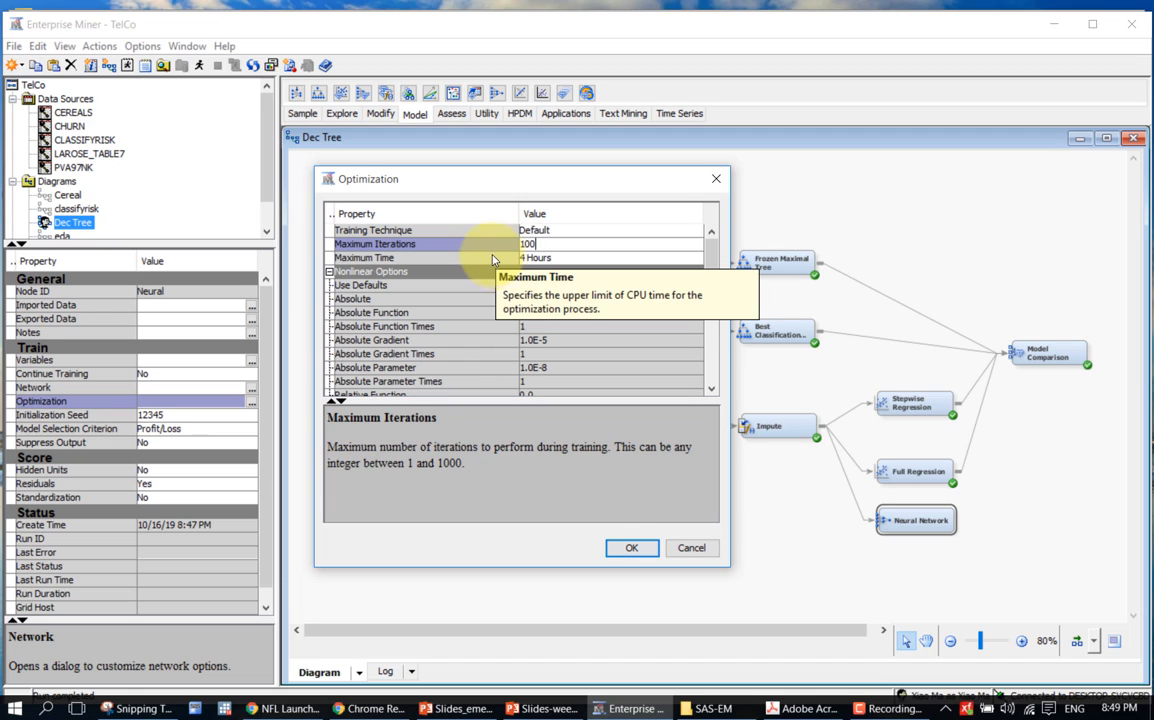
pyautogui.click(489, 262)
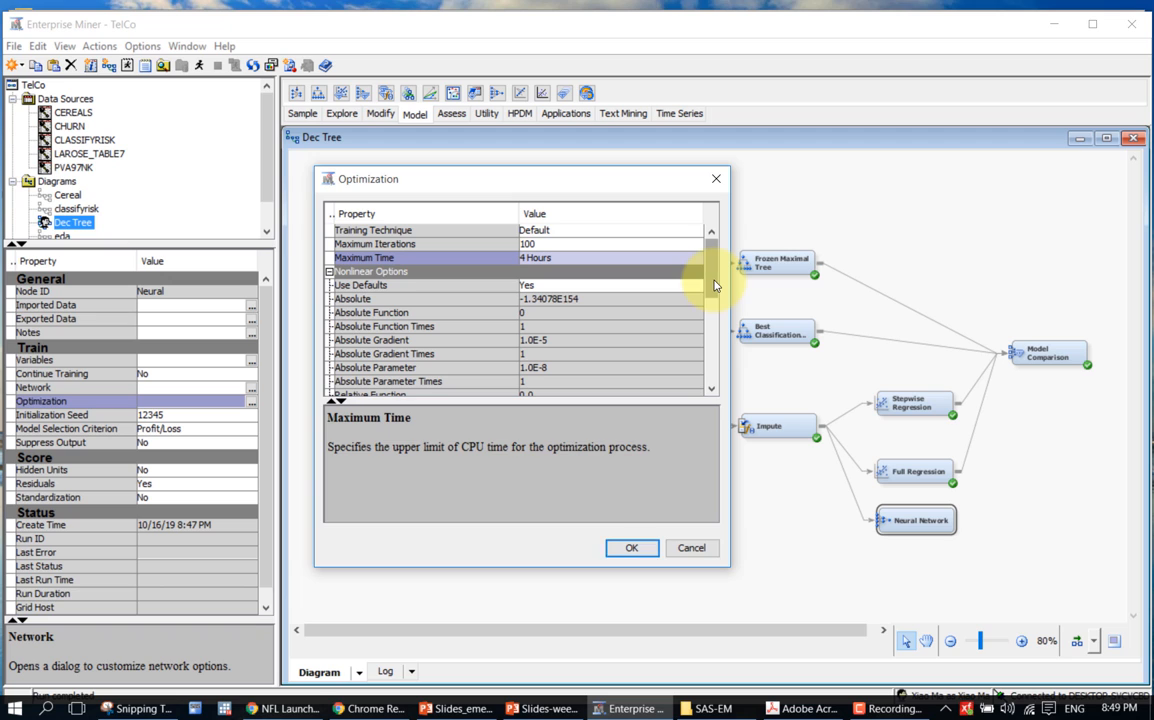
pyautogui.moveTo(714, 286); pyautogui.dragTo(711, 386)
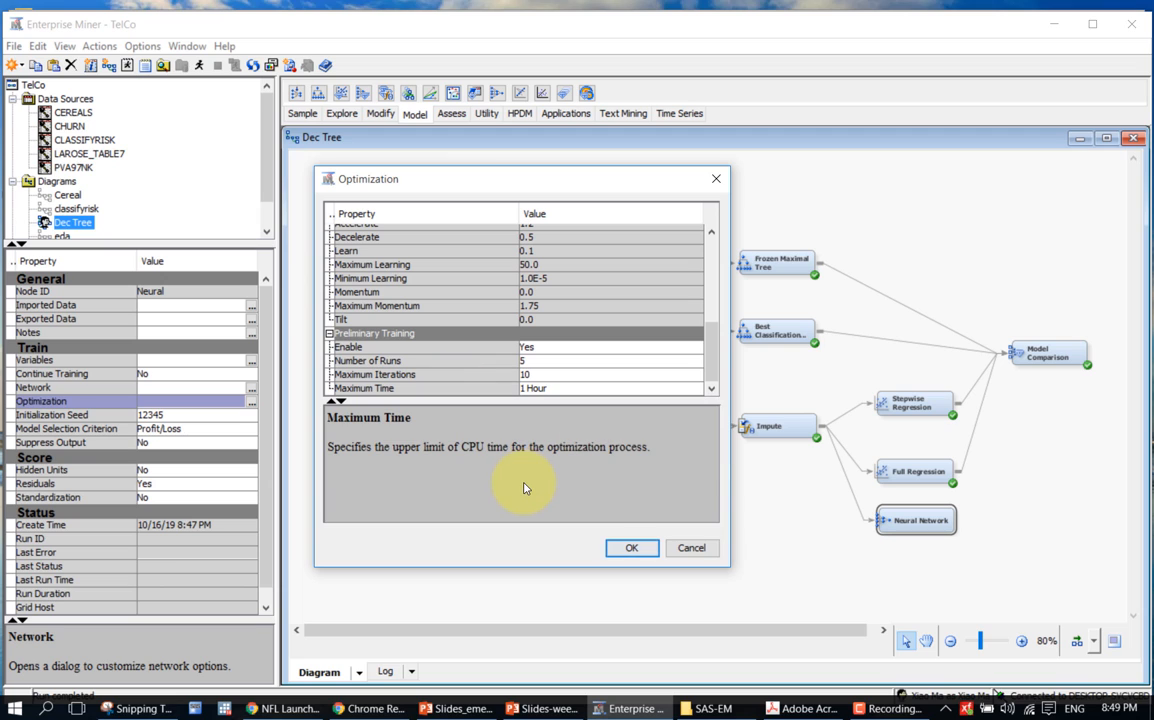
pyautogui.click(630, 551)
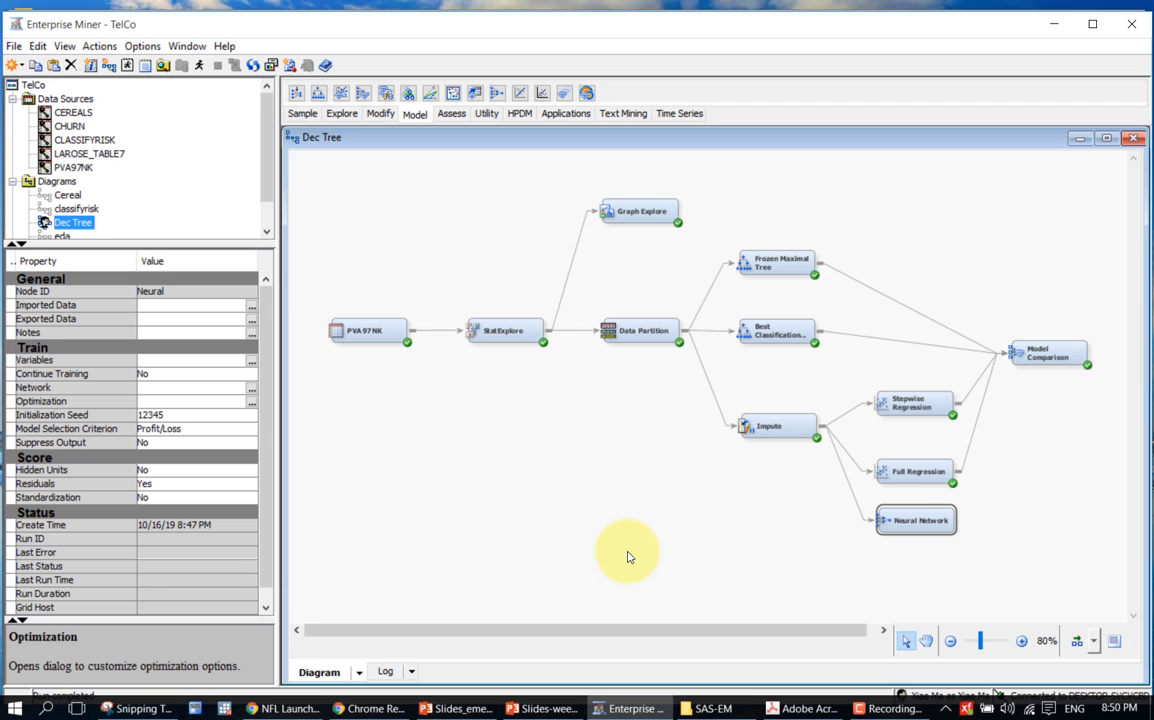
# - Connect the Neural Network node to Model Comparison and set its model selection criterion to Misclassification
pyautogui.moveTo(958, 521); pyautogui.dragTo(1037, 348)
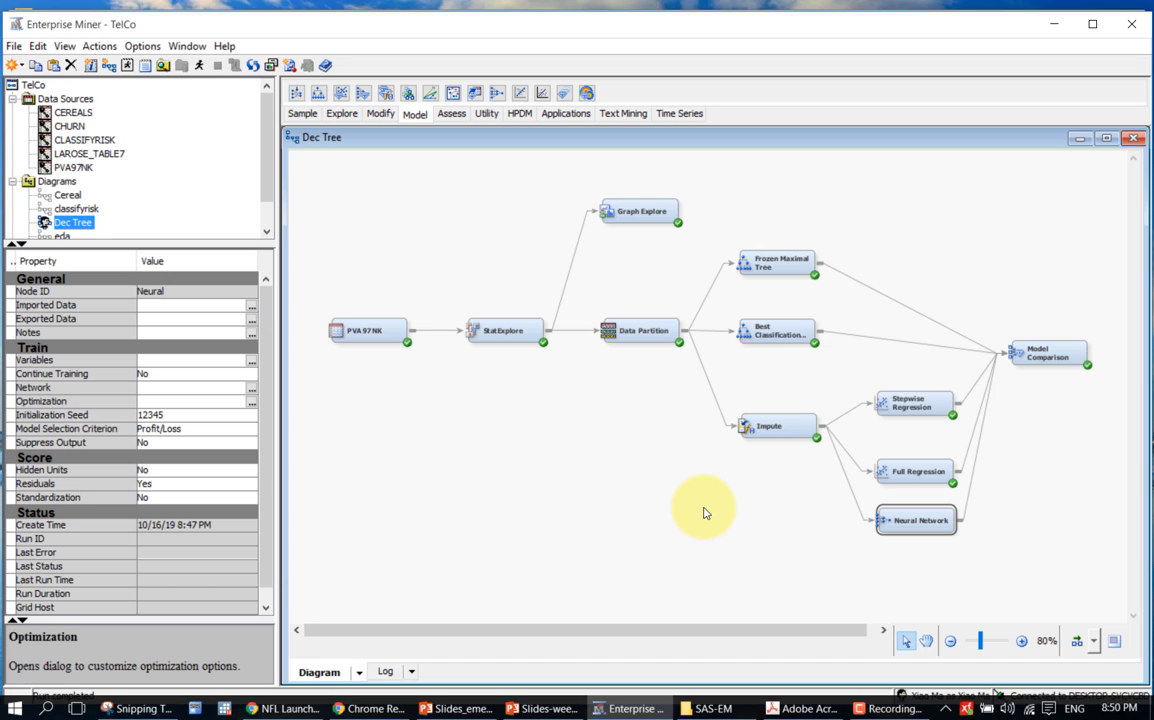
pyautogui.click(206, 435)
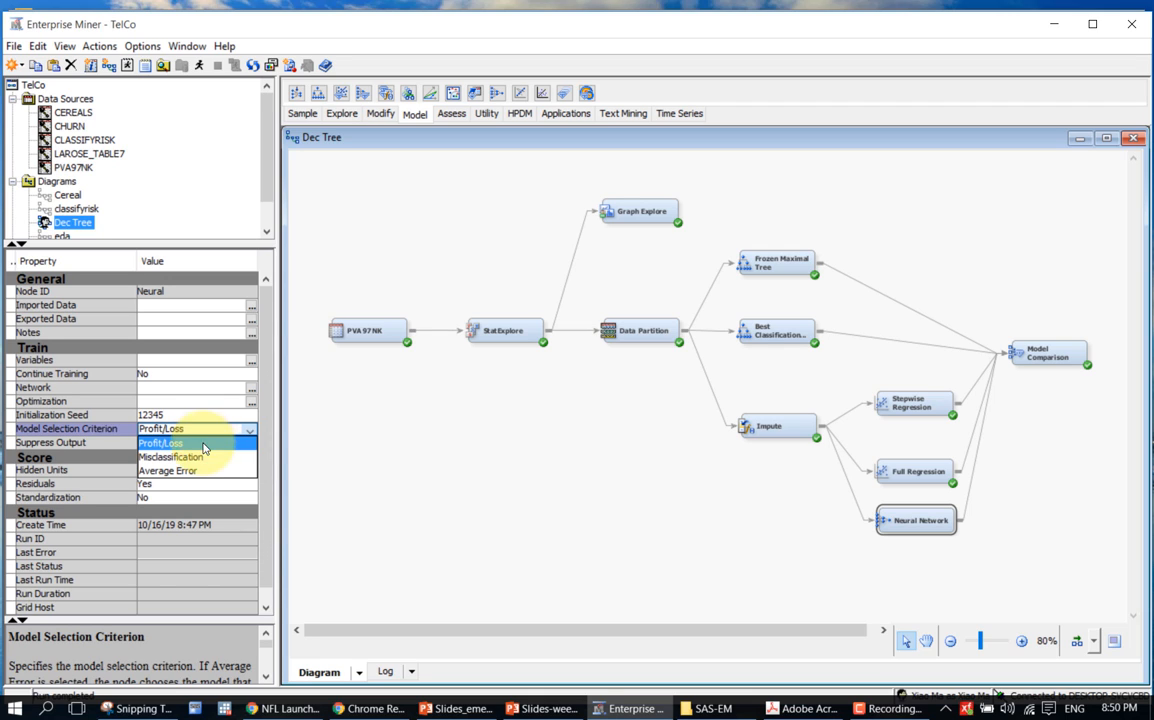
pyautogui.click(200, 457)
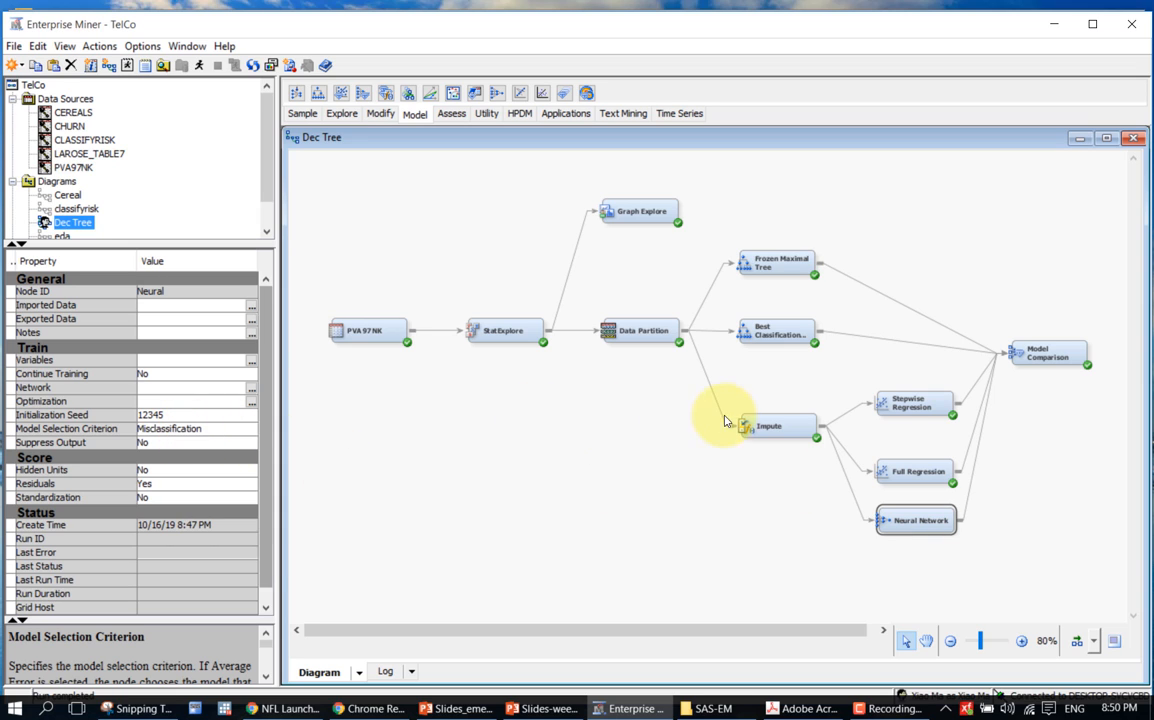
# - Check the Model Comparison node's selection statistic and the Neural Network node's Continue Training options
pyautogui.click(1050, 352)
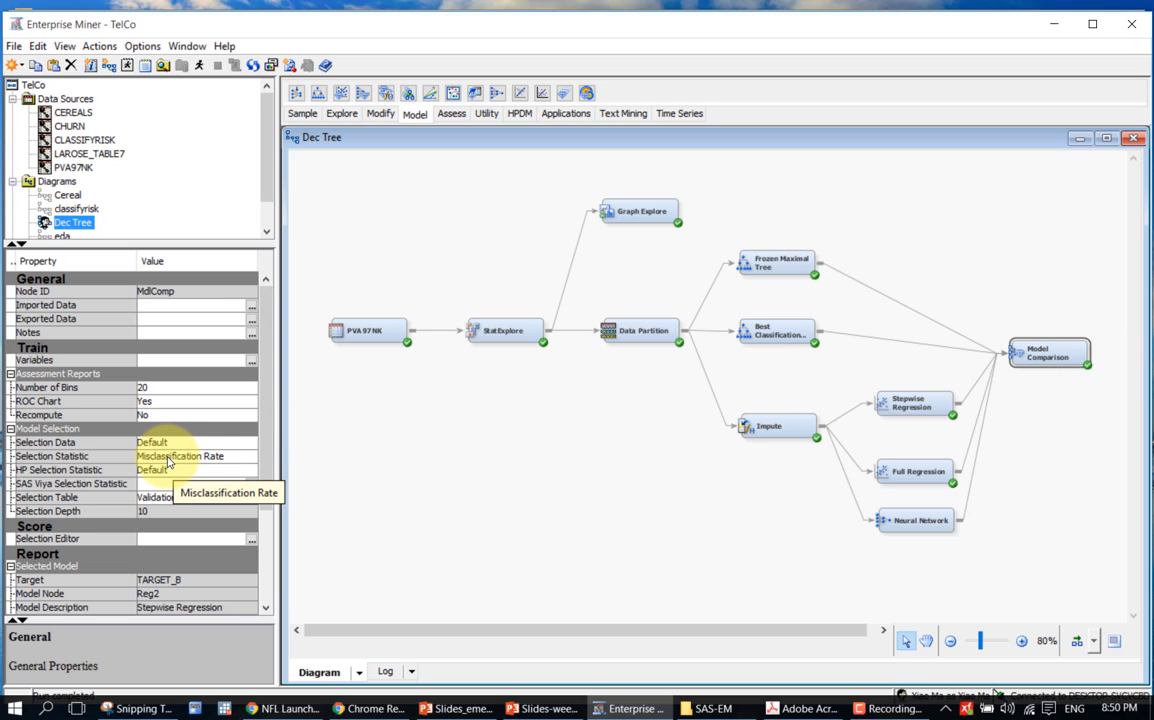
pyautogui.click(910, 518)
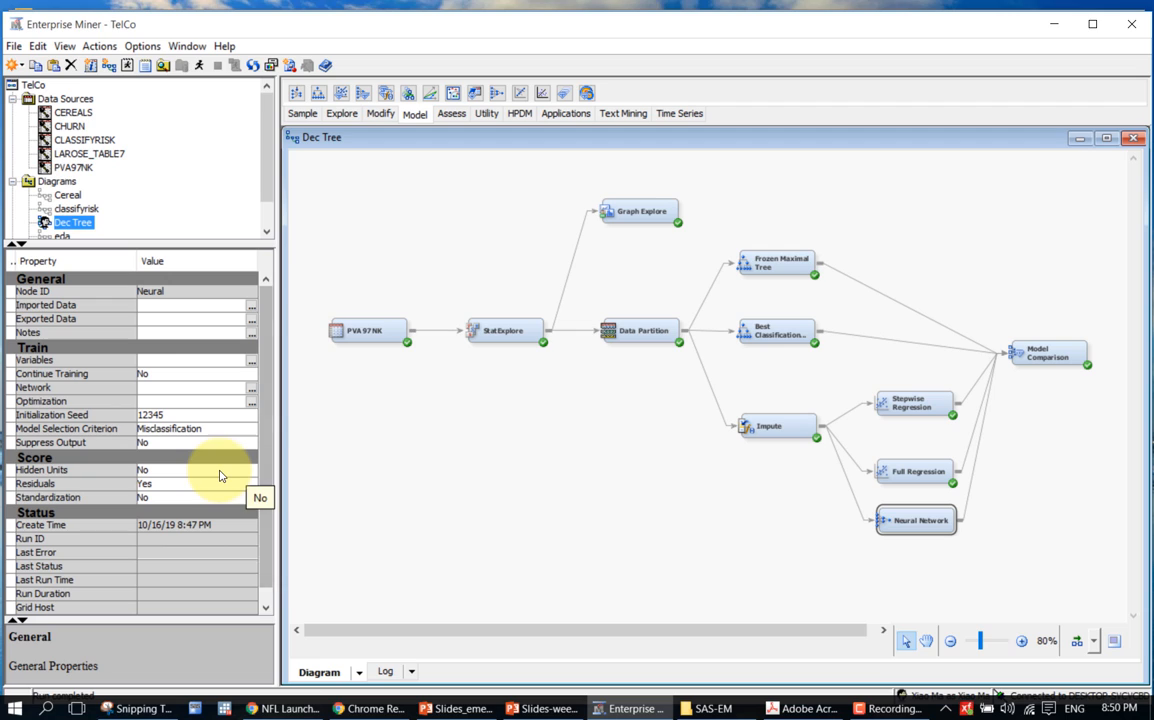
pyautogui.click(229, 376)
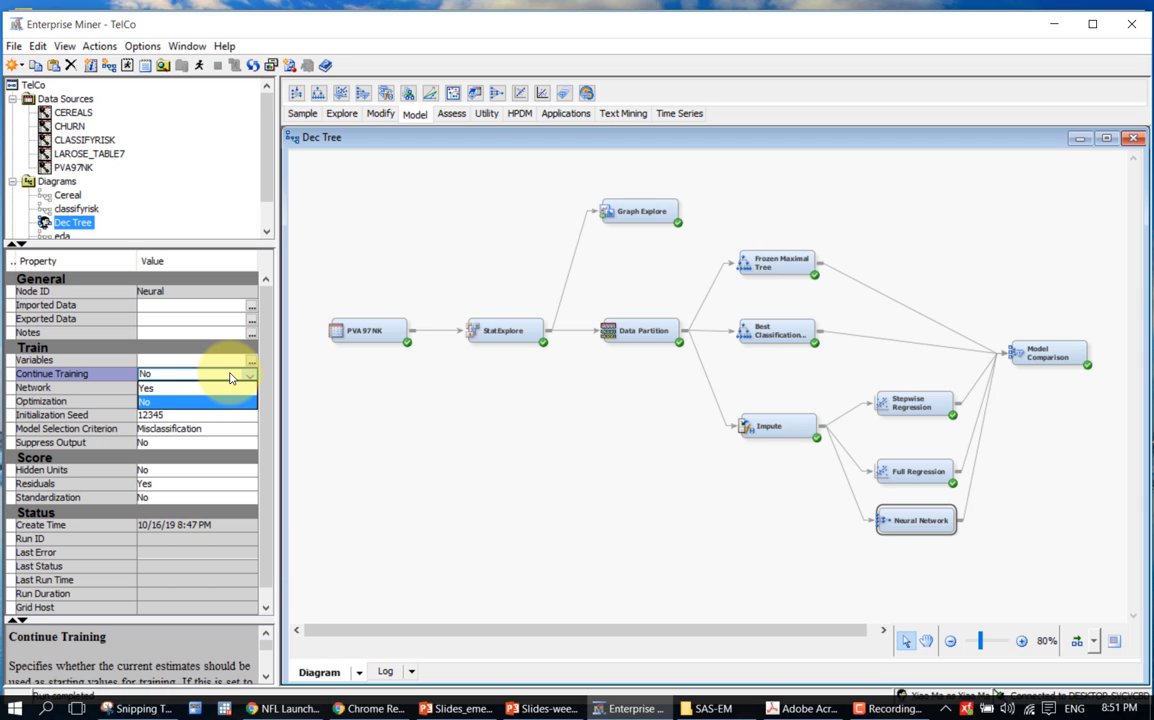
pyautogui.click(230, 377)
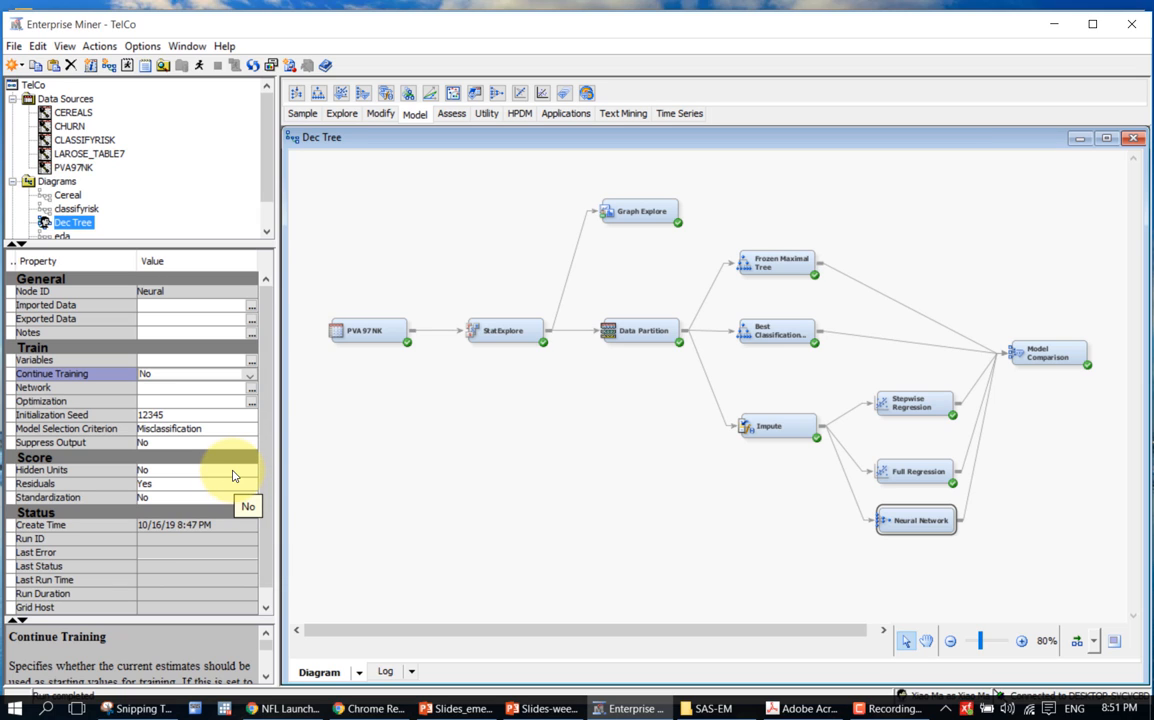
pyautogui.click(1050, 347)
pyautogui.rightClick(1050, 347)
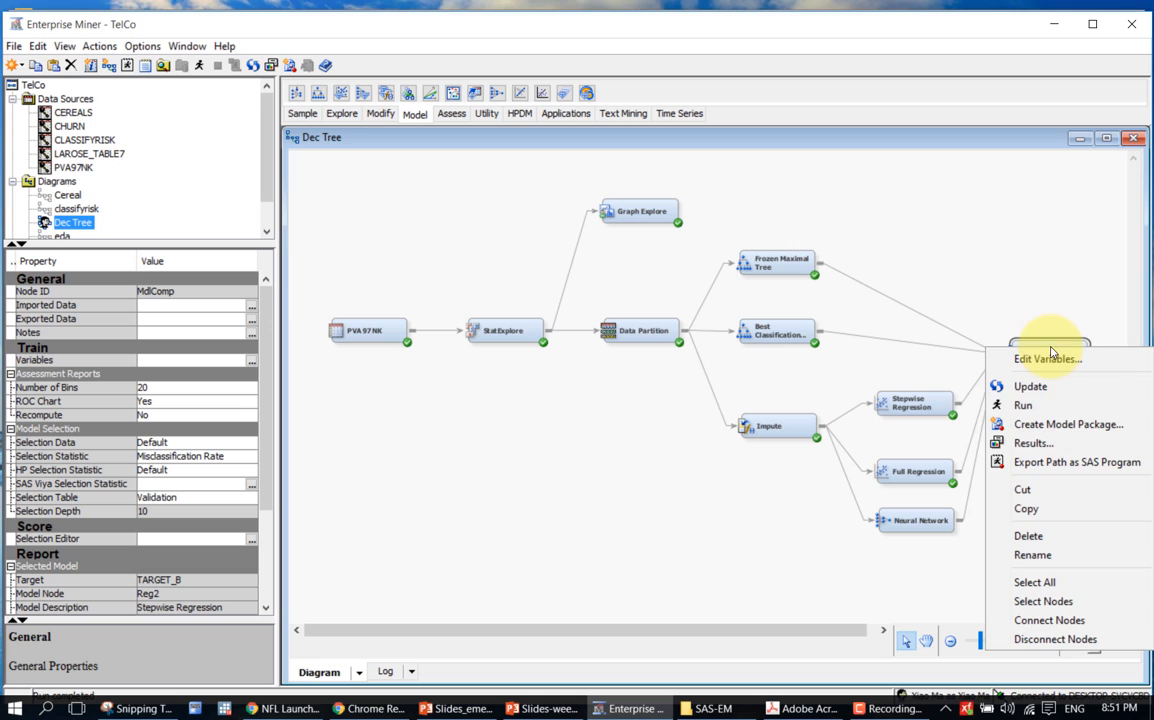
pyautogui.click(1024, 408)
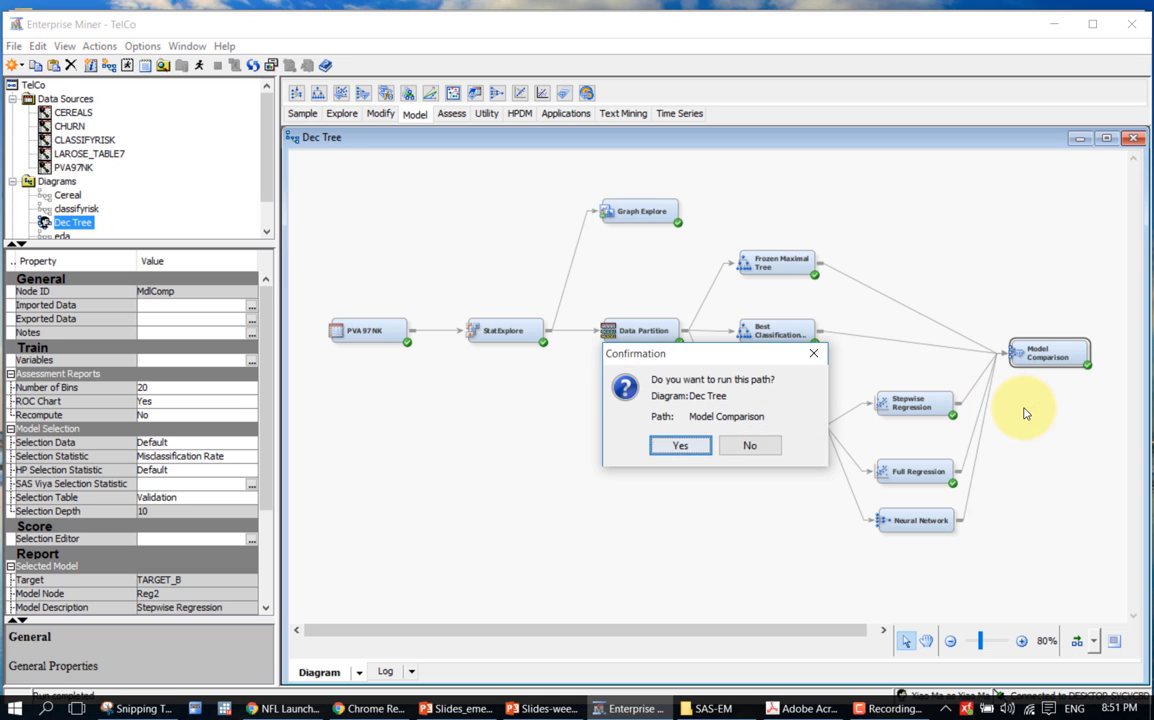
pyautogui.click(681, 446)
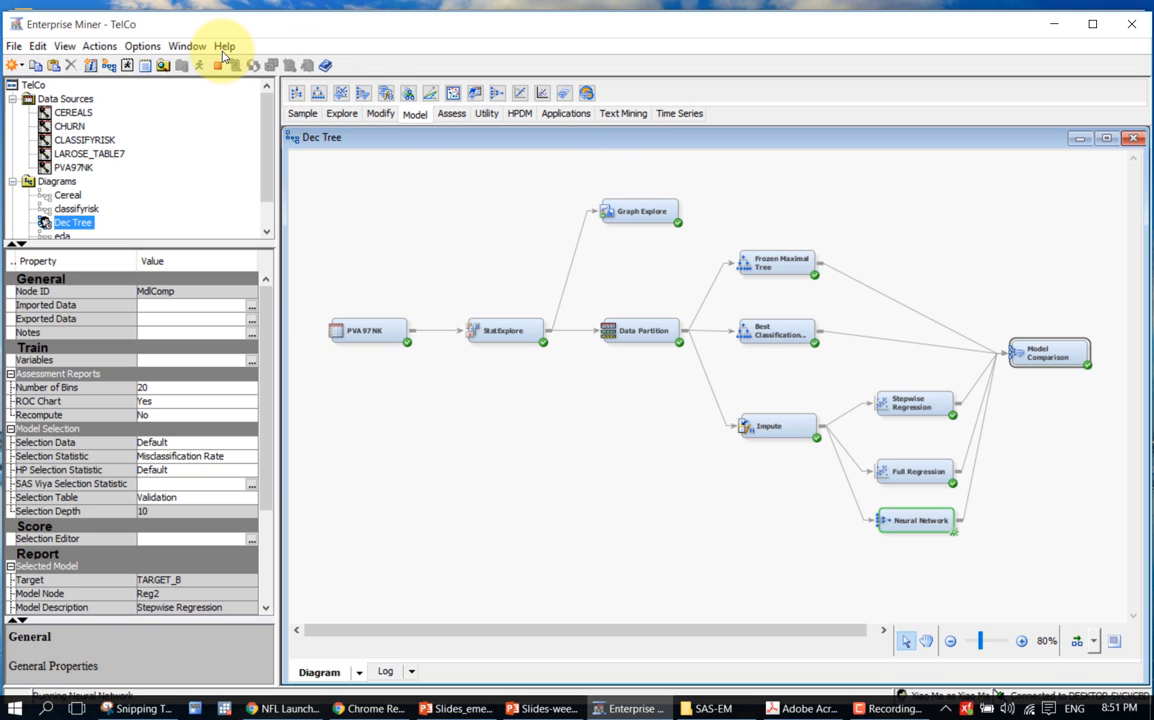
pyautogui.click(217, 65)
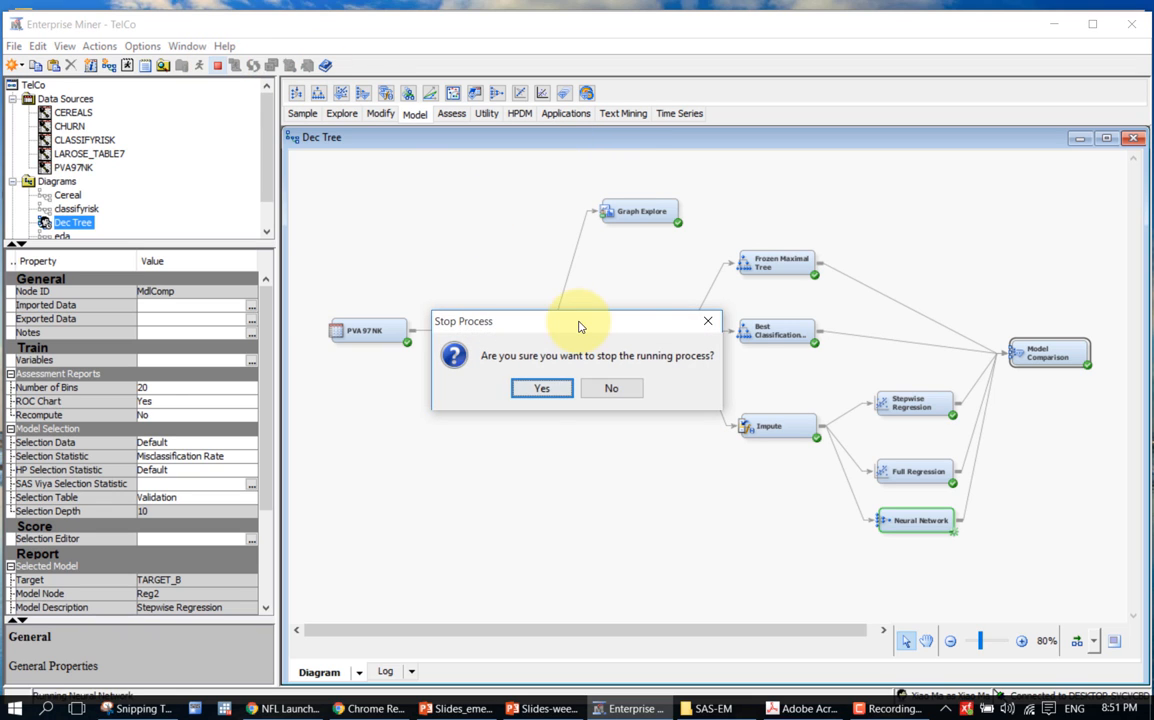
pyautogui.click(542, 390)
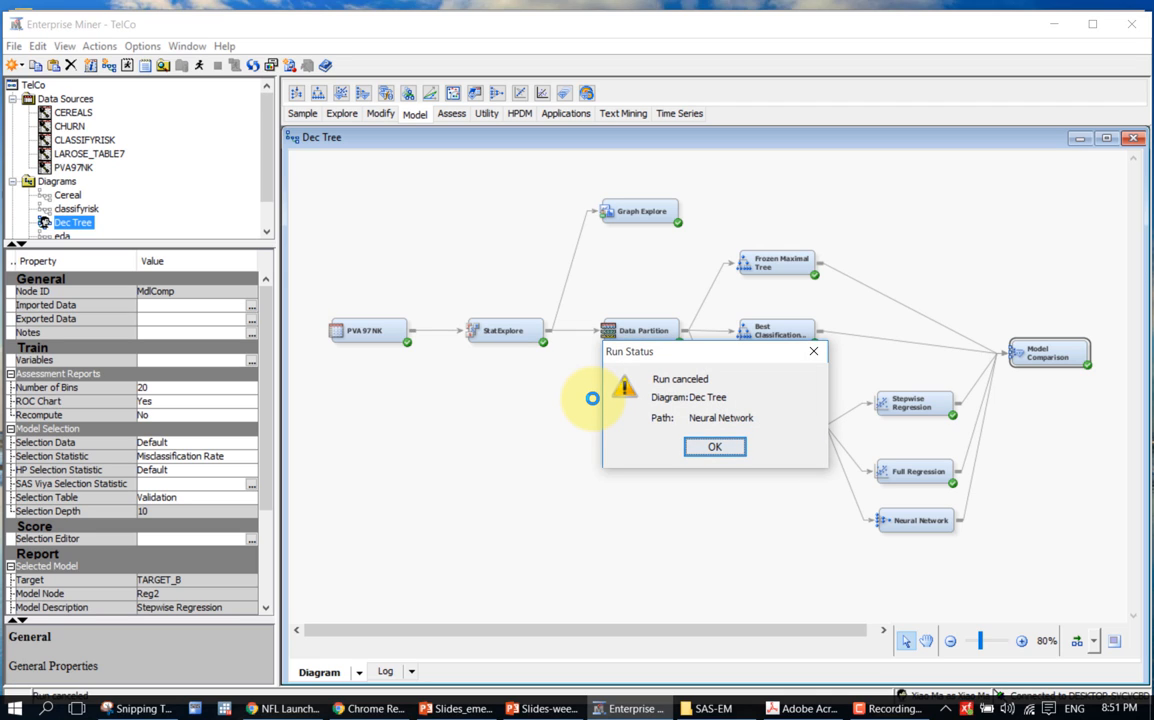
pyautogui.click(713, 448)
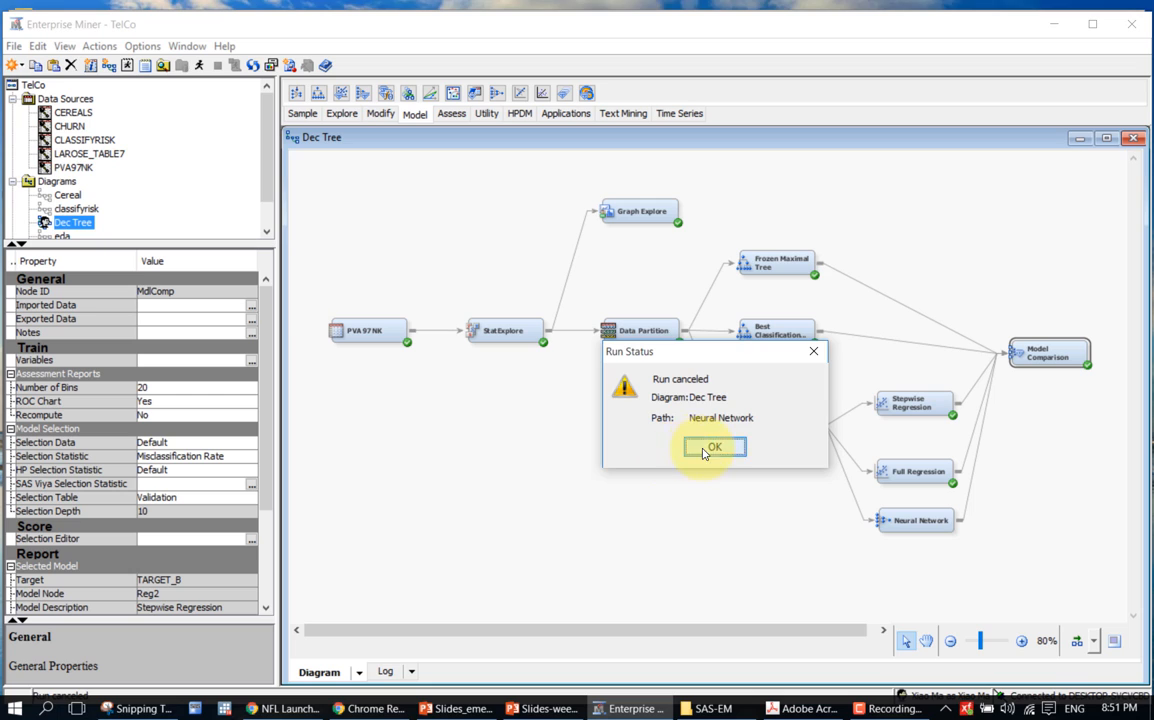
# - Review the training technique, iteration and convergence settings in the Neural Network node's optimization options
pyautogui.click(880, 519)
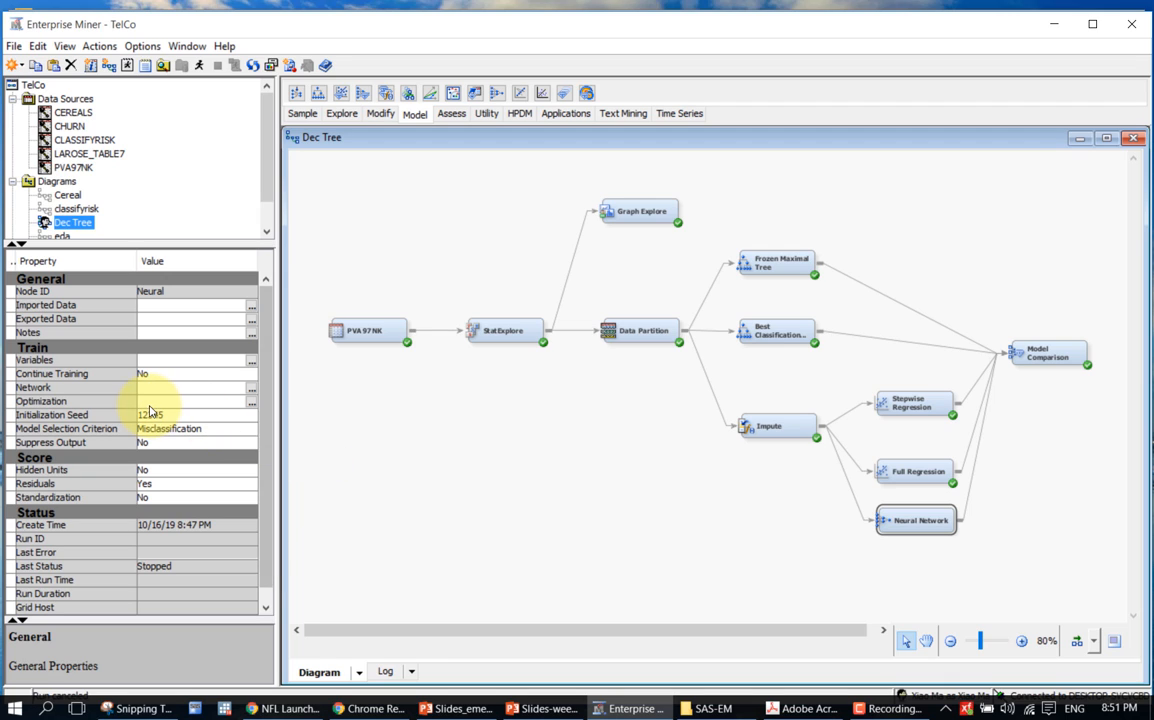
pyautogui.click(252, 402)
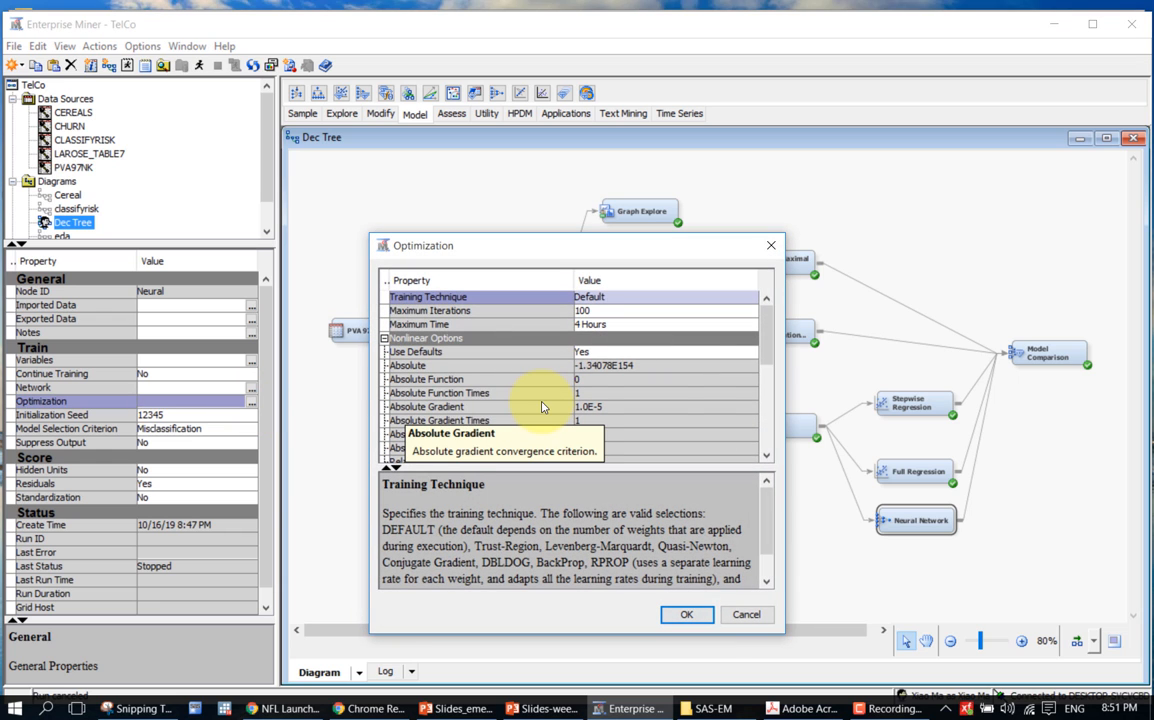
pyautogui.moveTo(767, 343)
pyautogui.mouseDown()
pyautogui.moveTo(765, 330)
pyautogui.moveTo(755, 437)
pyautogui.moveTo(750, 334)
pyautogui.moveTo(762, 319)
pyautogui.mouseUp()
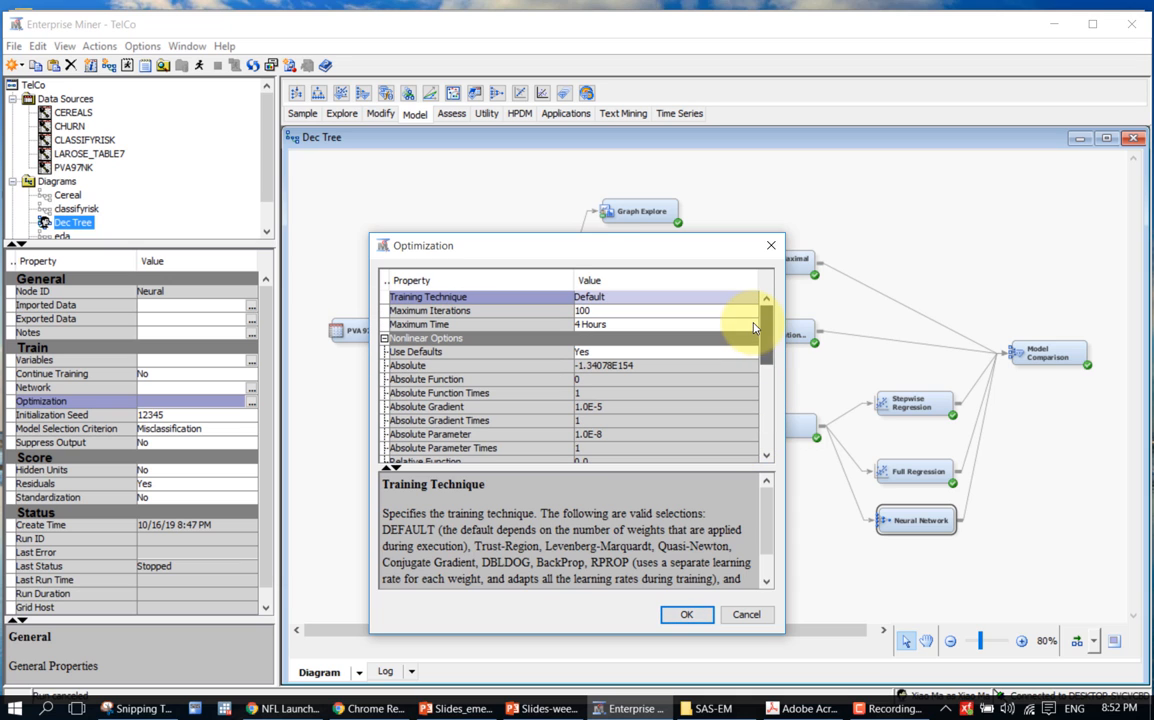
pyautogui.click(772, 247)
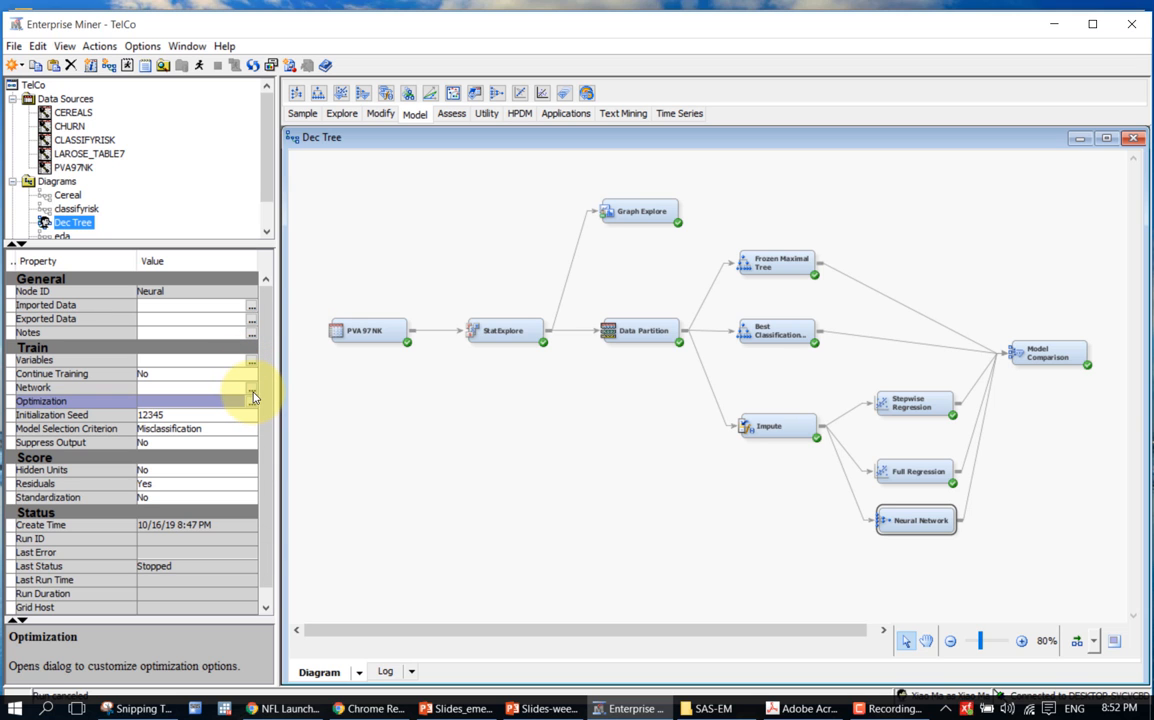
# - Review the Neural Network node's network options and the available input standardization methods, keeping Standard Deviation
pyautogui.click(251, 387)
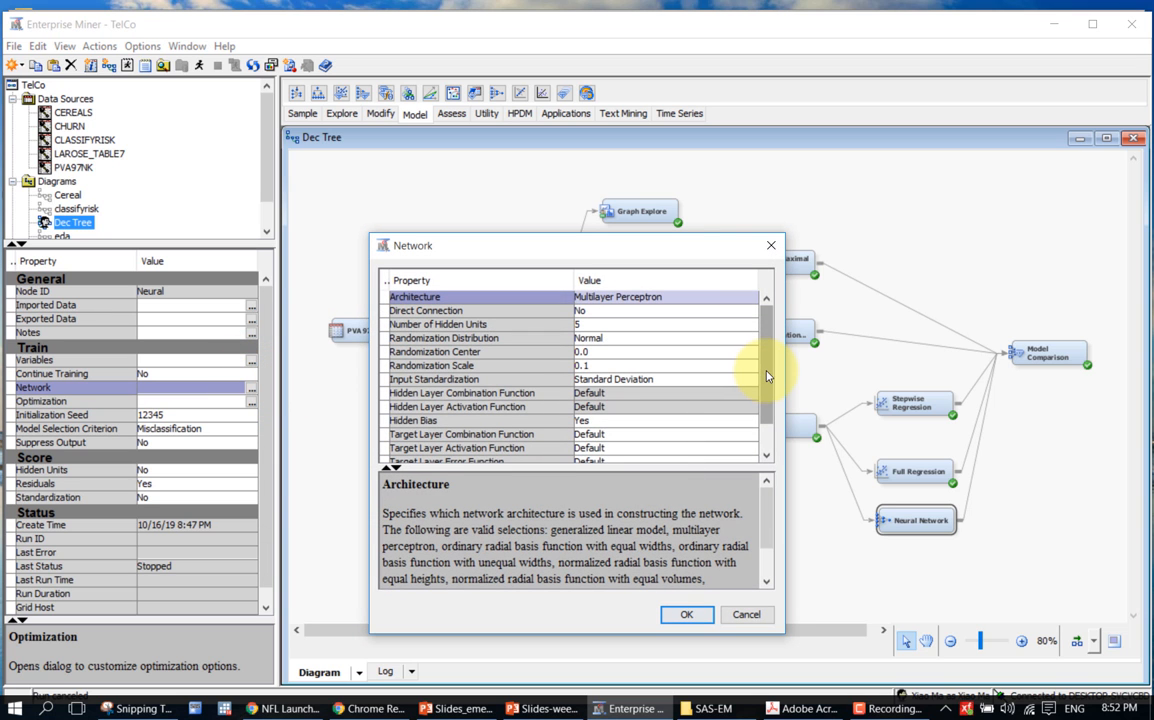
pyautogui.moveTo(765, 378); pyautogui.dragTo(765, 386)
pyautogui.click(448, 368)
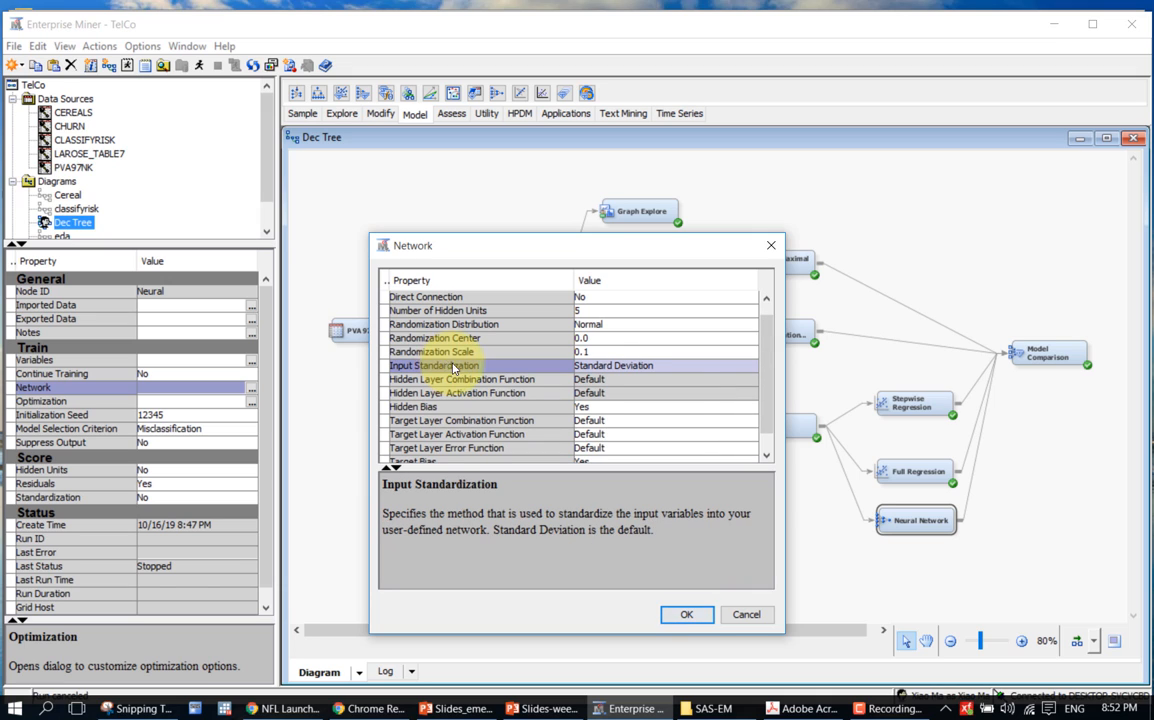
pyautogui.click(610, 366)
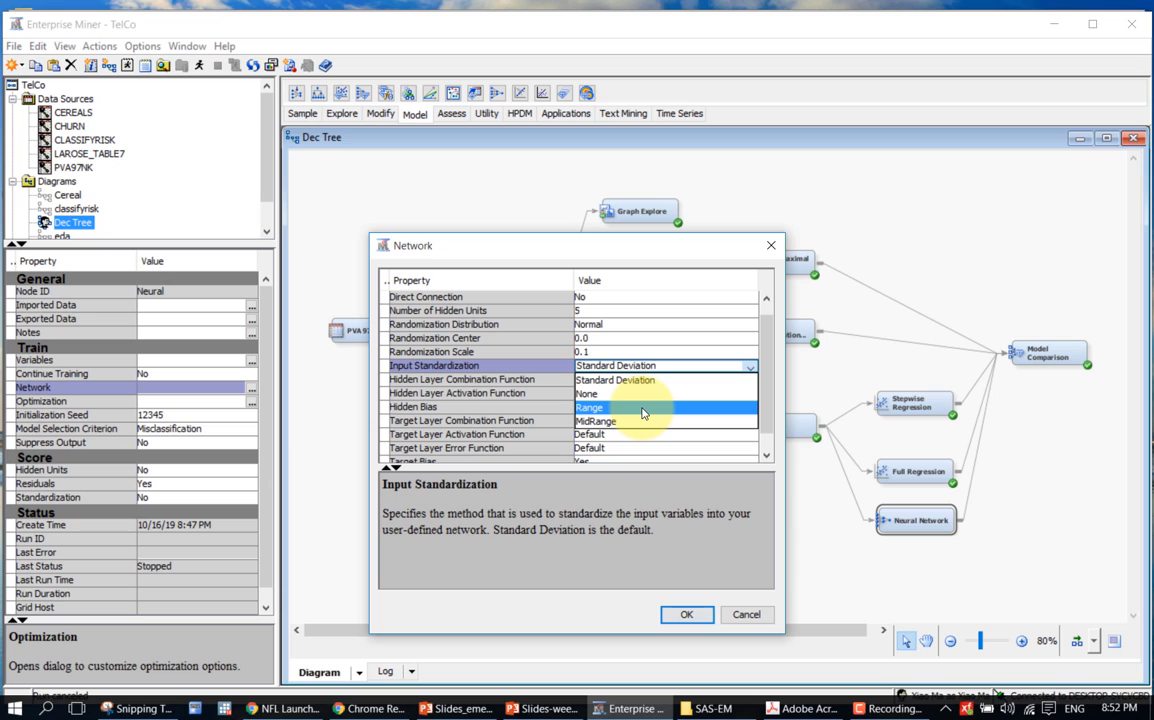
pyautogui.click(729, 368)
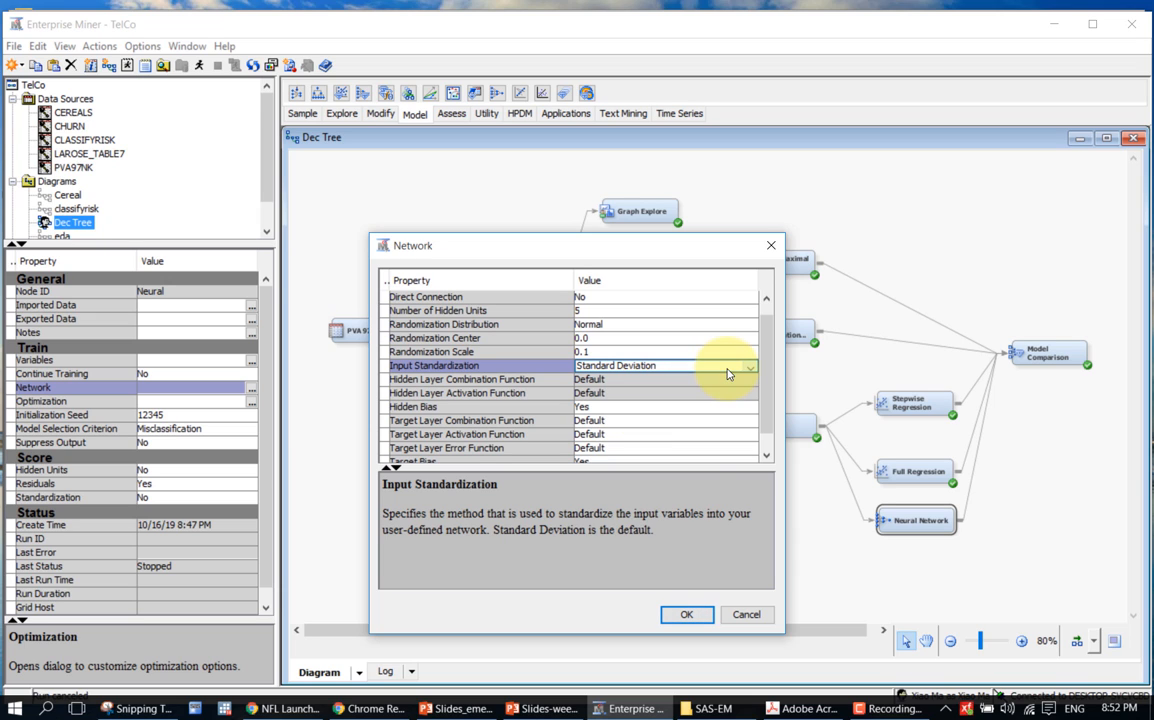
pyautogui.click(676, 614)
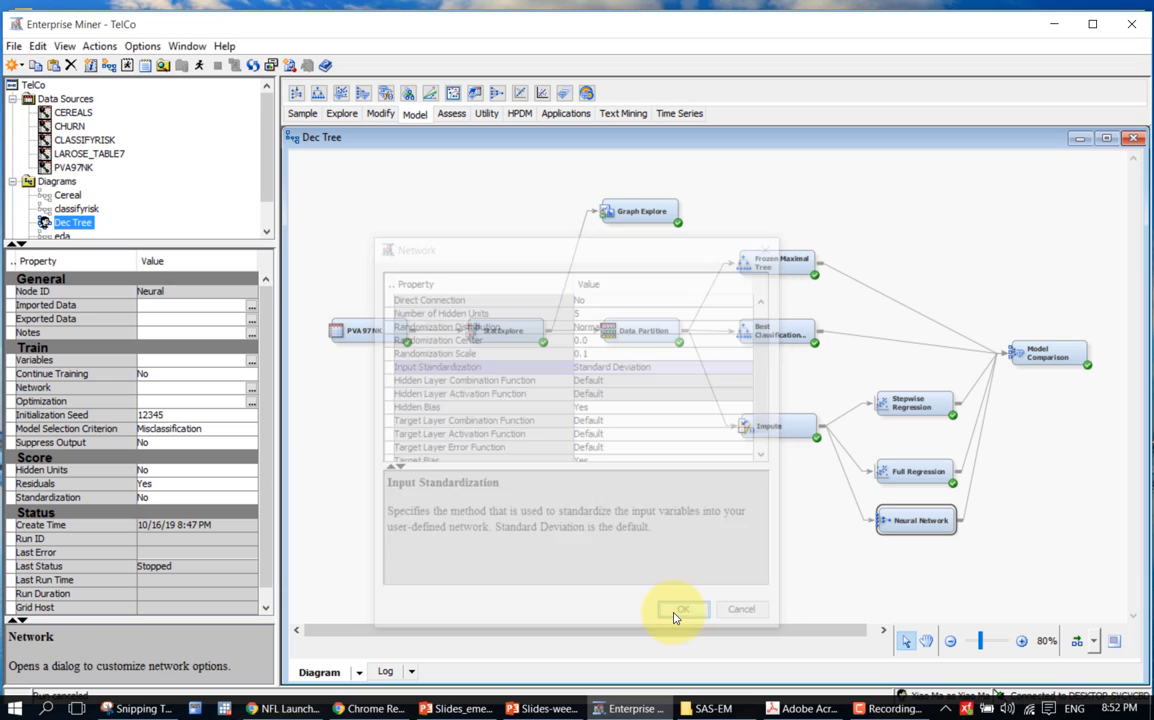
# - Run the Dec Tree diagram's path through the Model Comparison node
pyautogui.moveTo(1063, 348); pyautogui.dragTo(1071, 359)
pyautogui.rightClick(1071, 359)
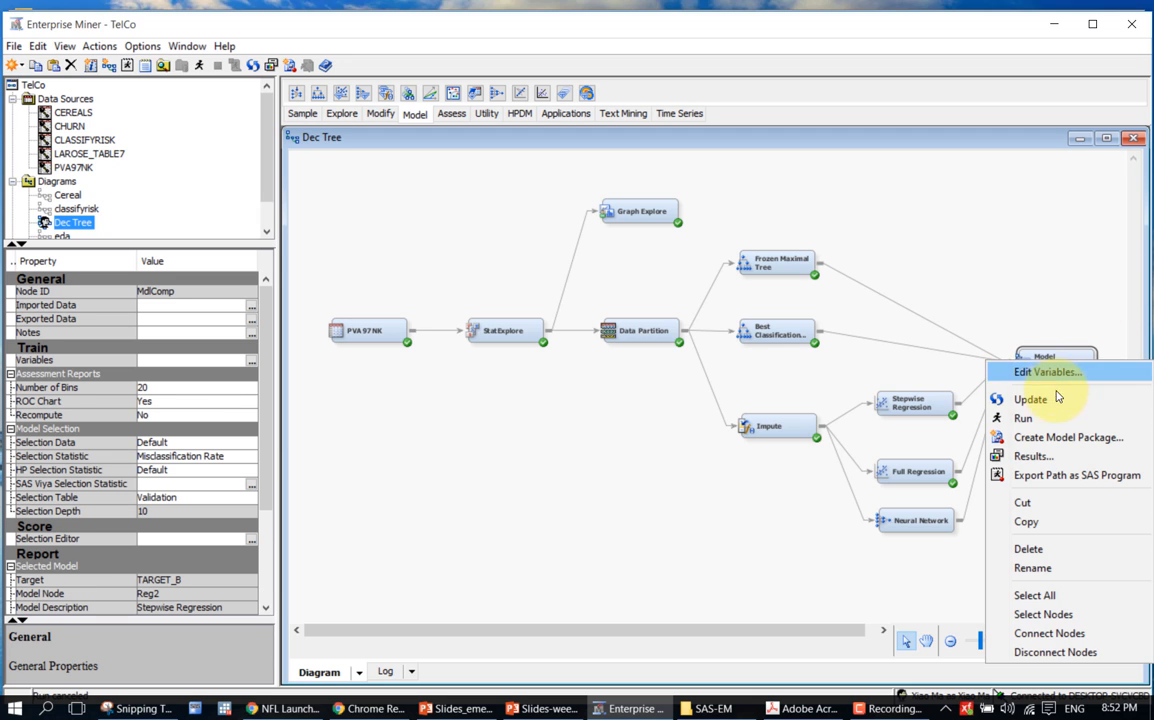
pyautogui.click(1054, 420)
pyautogui.click(700, 447)
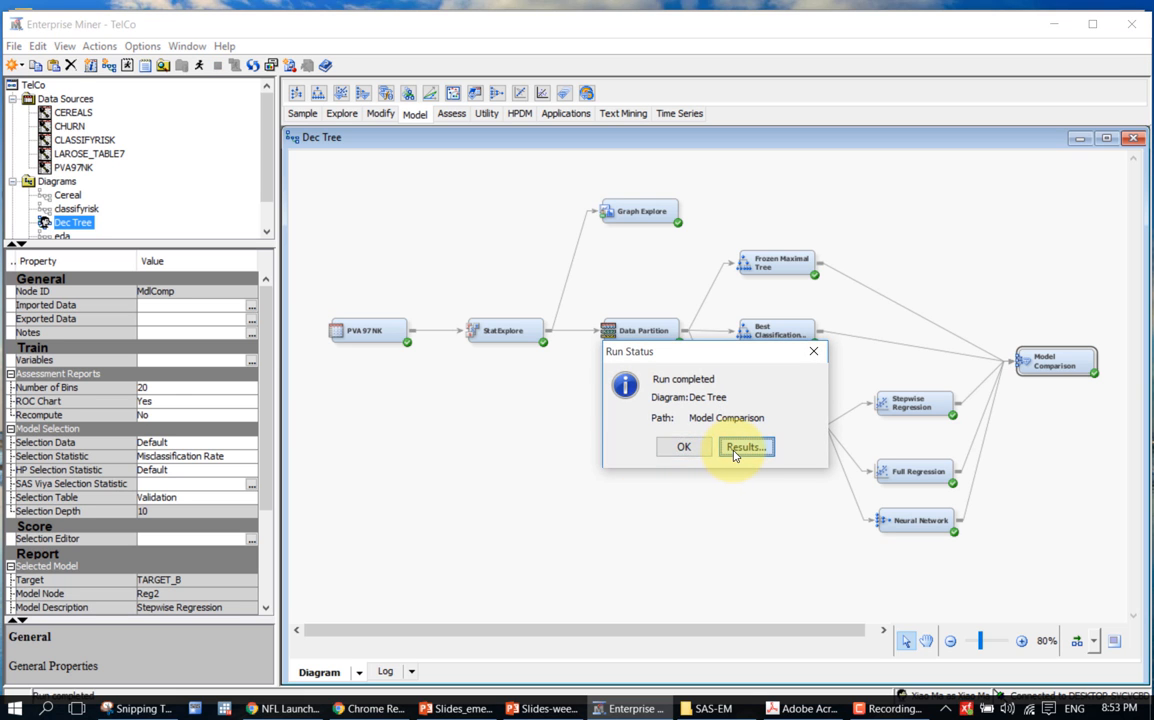
# - Open the Model Comparison results, compare the models' validation misclassification rates in the fit statistics, and close the results
pyautogui.click(733, 455)
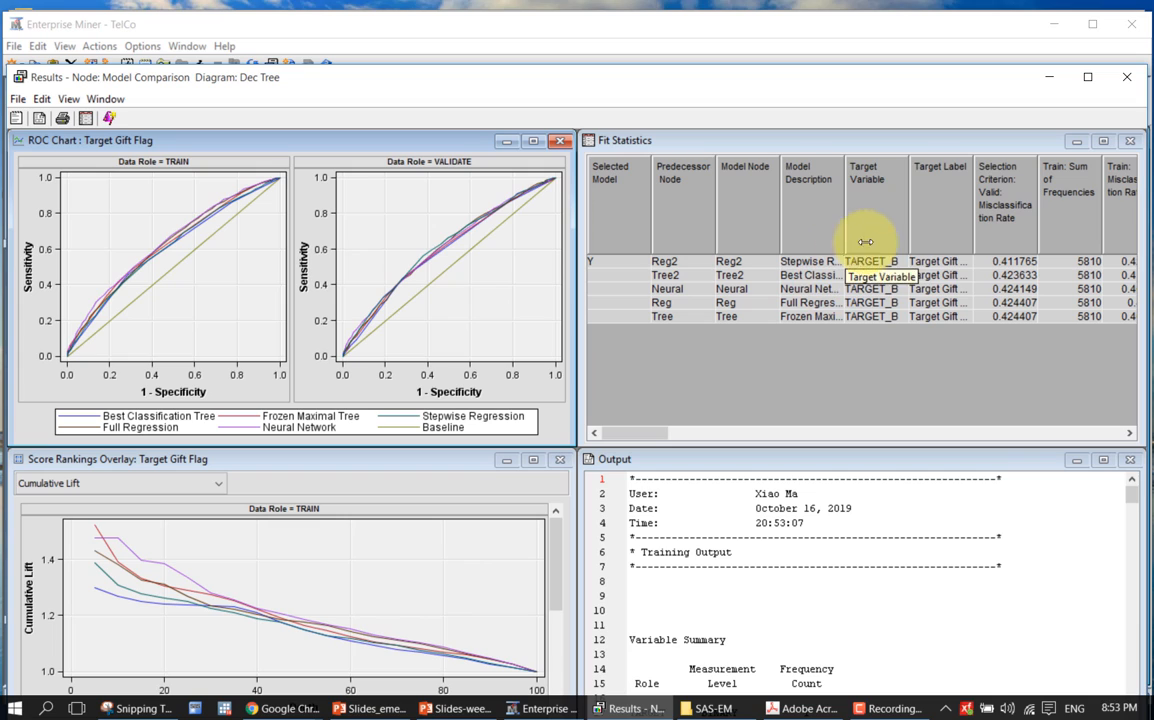
pyautogui.click(820, 289)
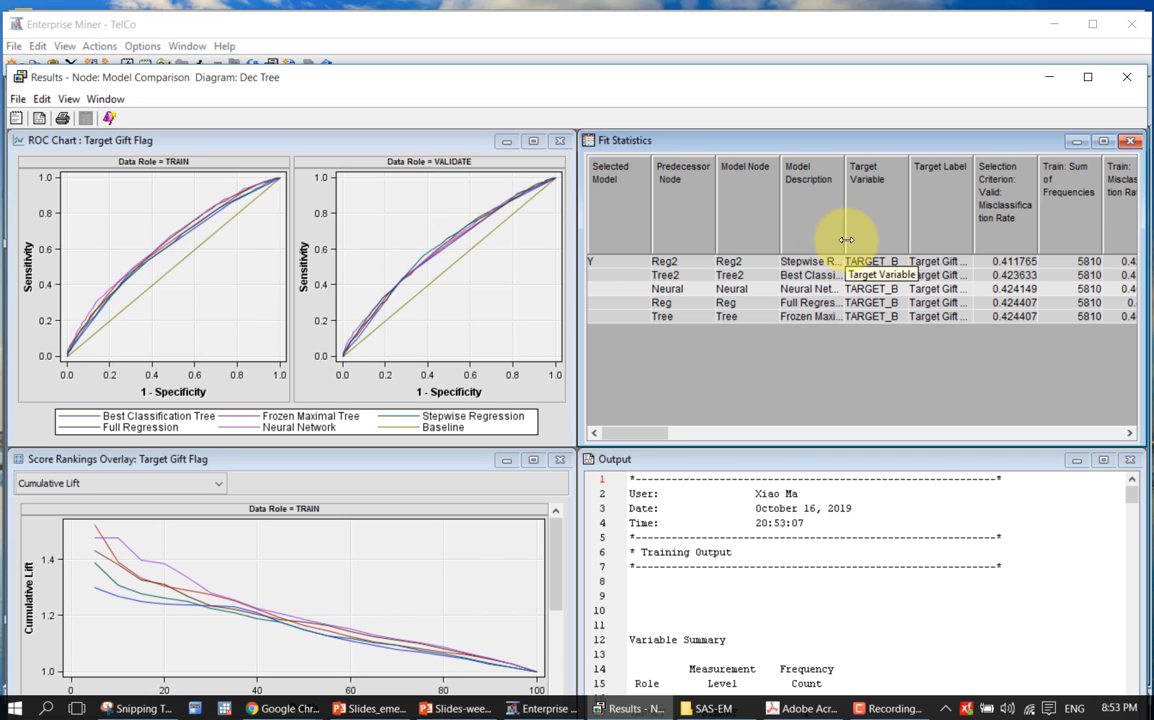
pyautogui.moveTo(846, 240)
pyautogui.mouseDown()
pyautogui.moveTo(904, 237)
pyautogui.moveTo(835, 237)
pyautogui.mouseUp()
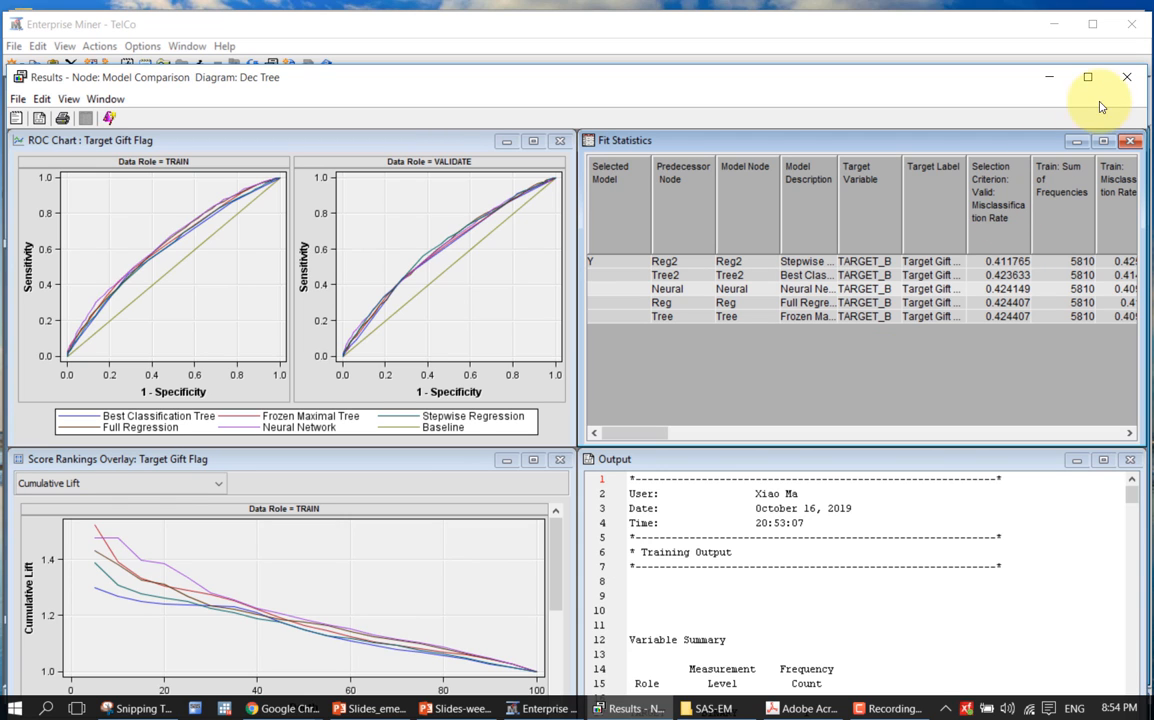
pyautogui.click(1127, 77)
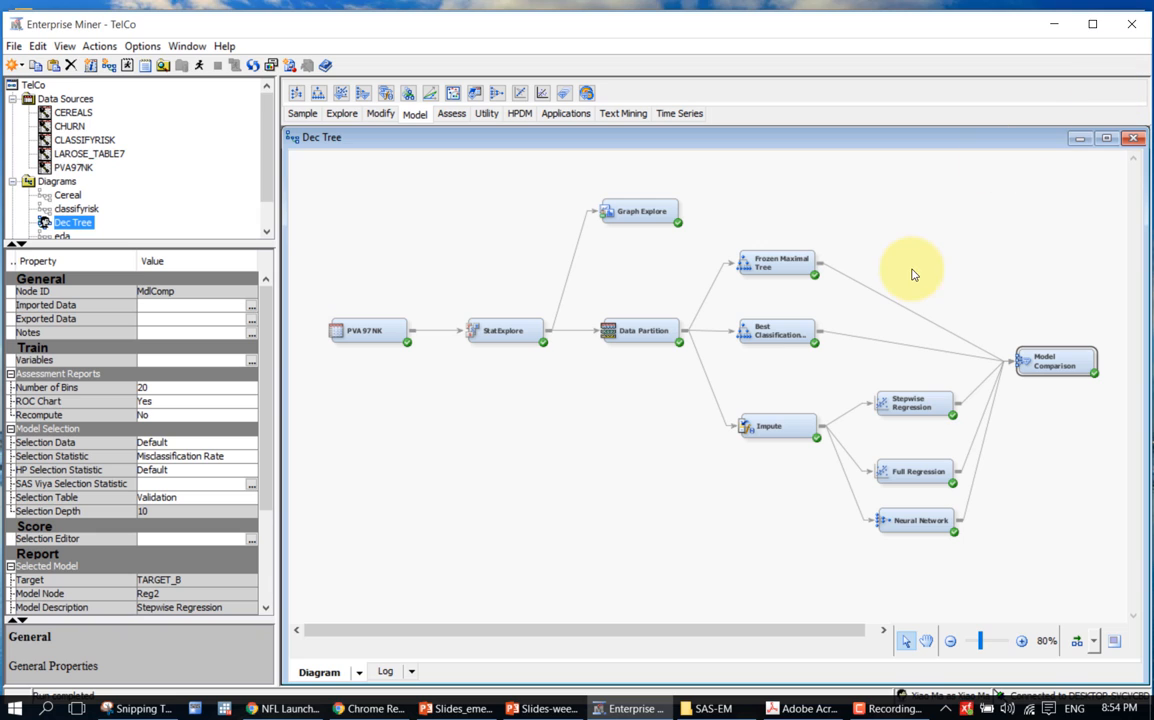
# - Open the Neural Network node's results and maximize the average square error iteration plot so the whole chart can be examined
pyautogui.click(892, 520)
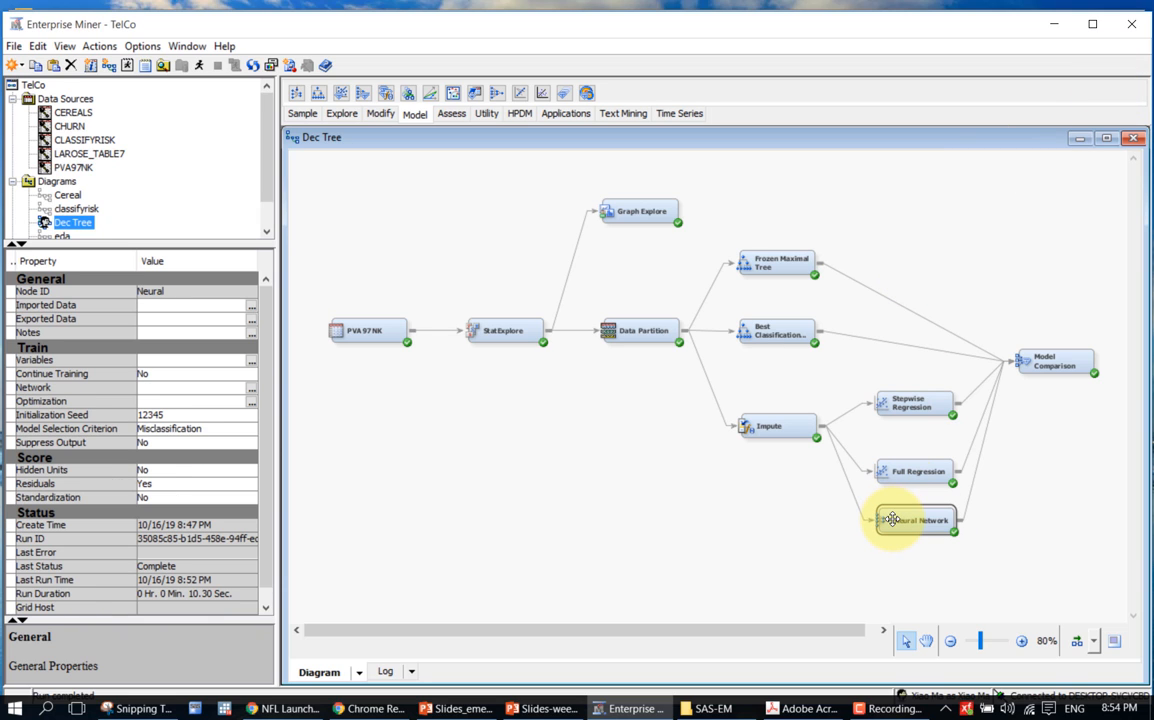
pyautogui.rightClick(892, 520)
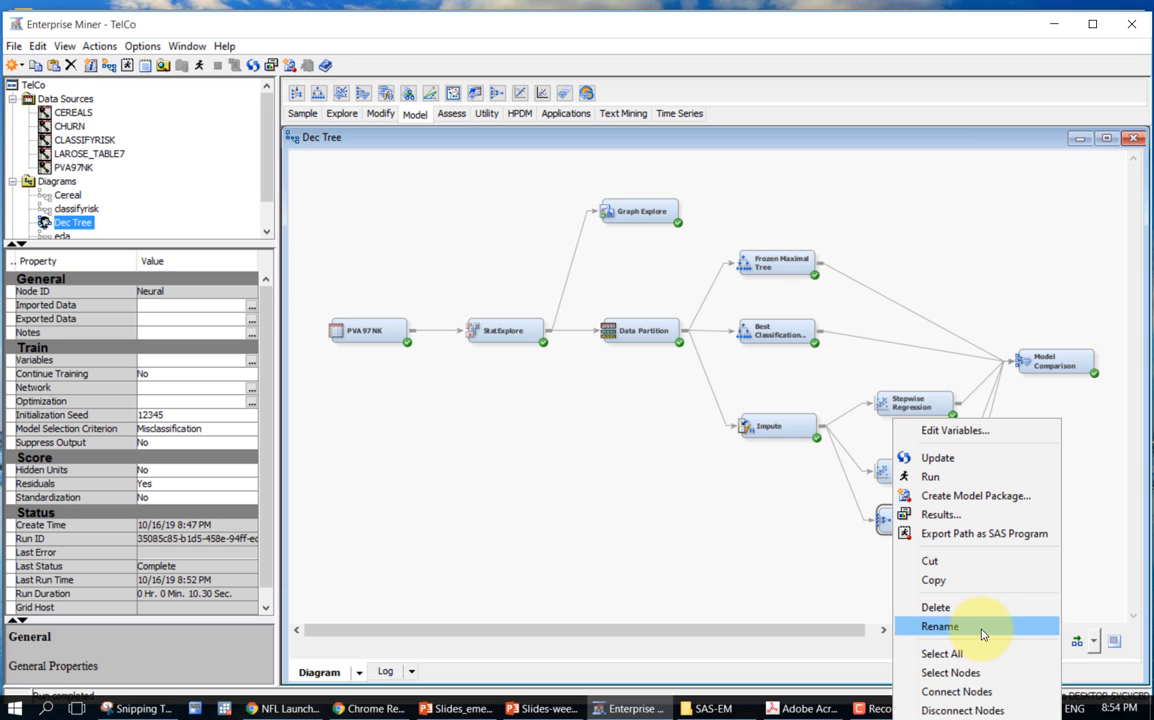
pyautogui.click(979, 514)
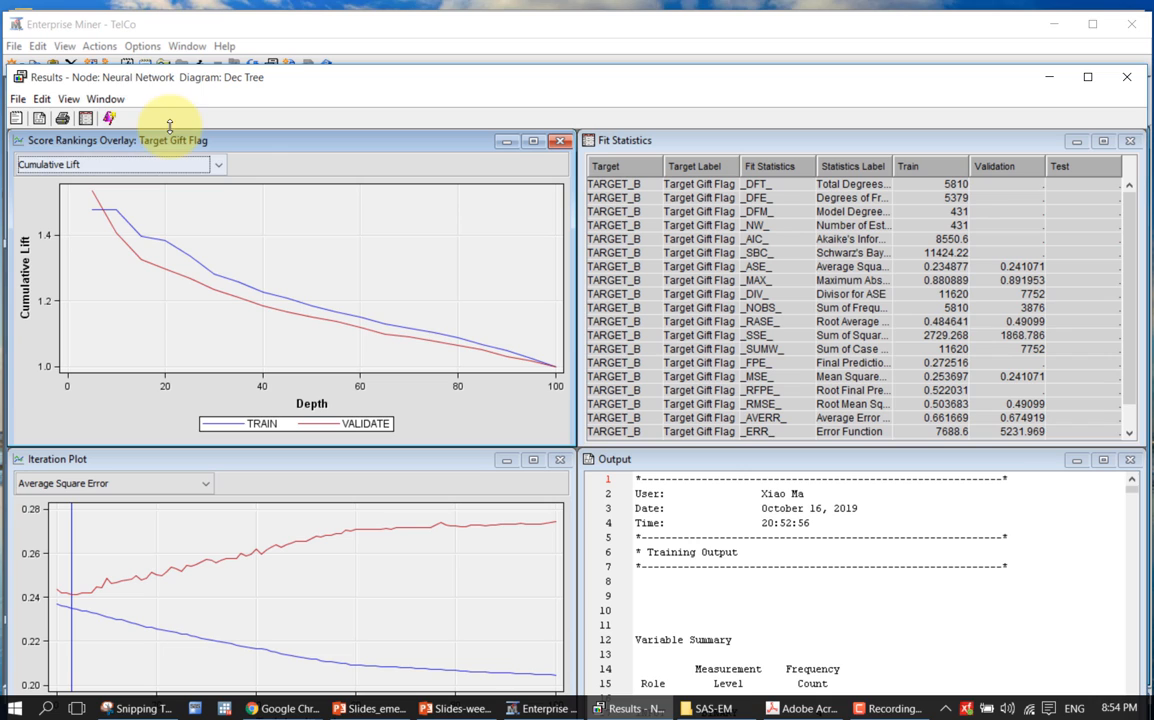
pyautogui.click(68, 99)
pyautogui.moveTo(104, 201)
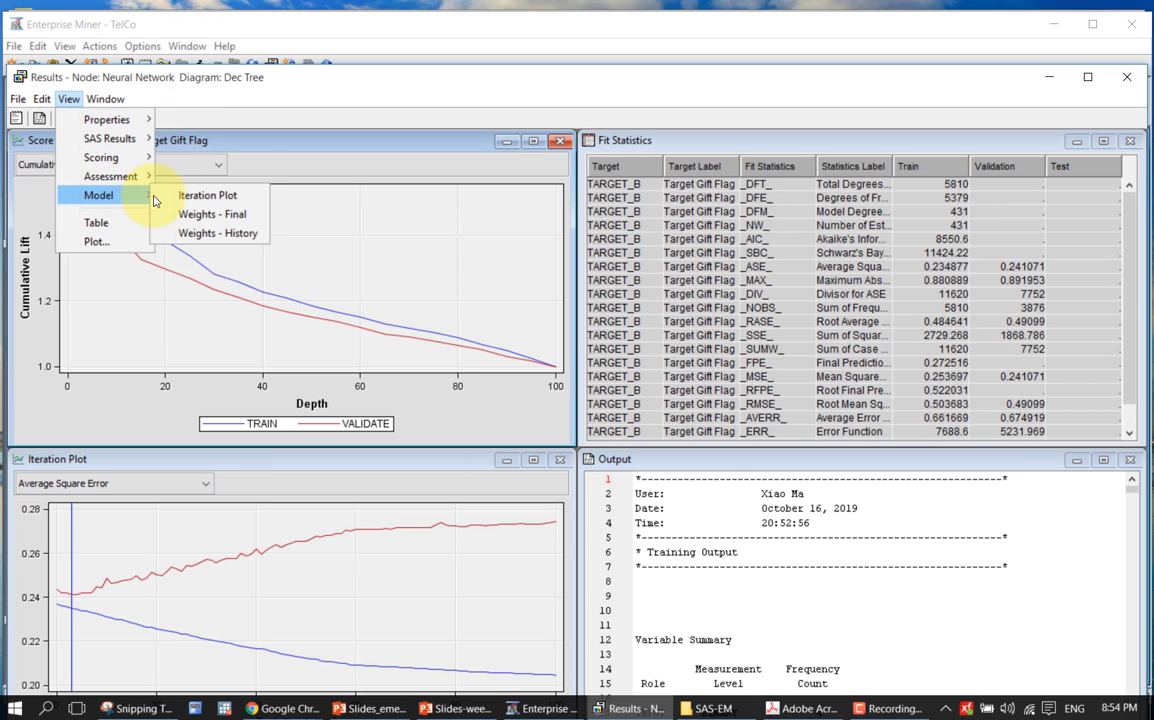
pyautogui.click(160, 196)
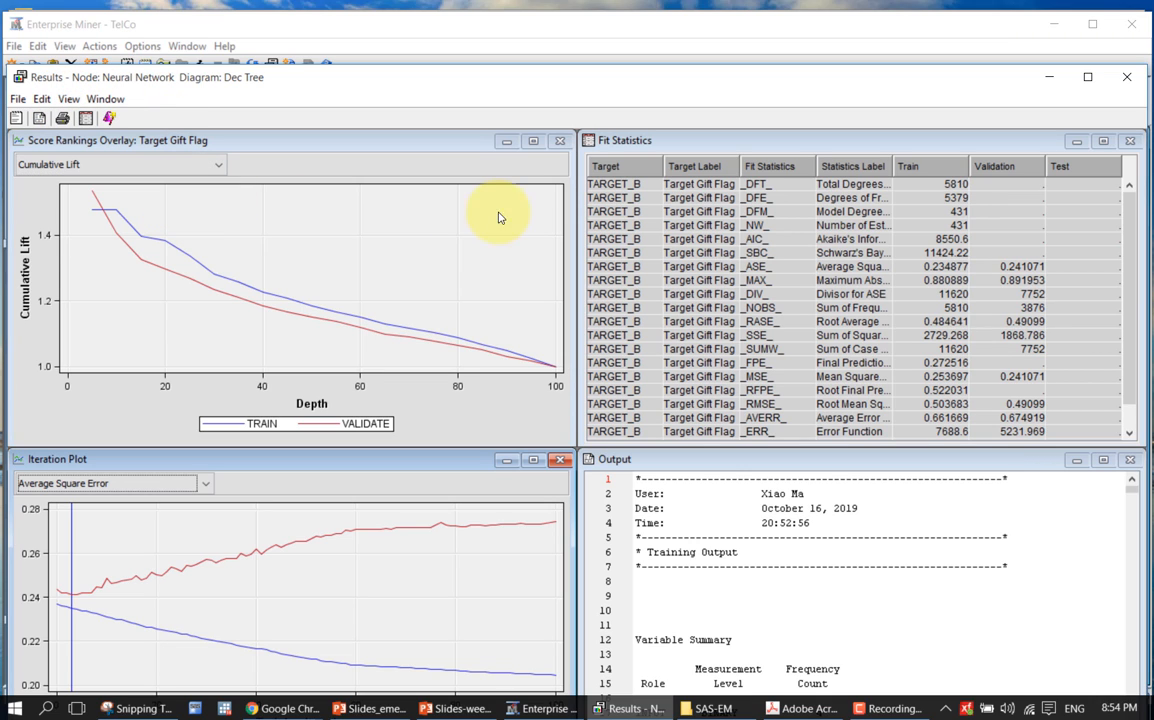
pyautogui.click(531, 459)
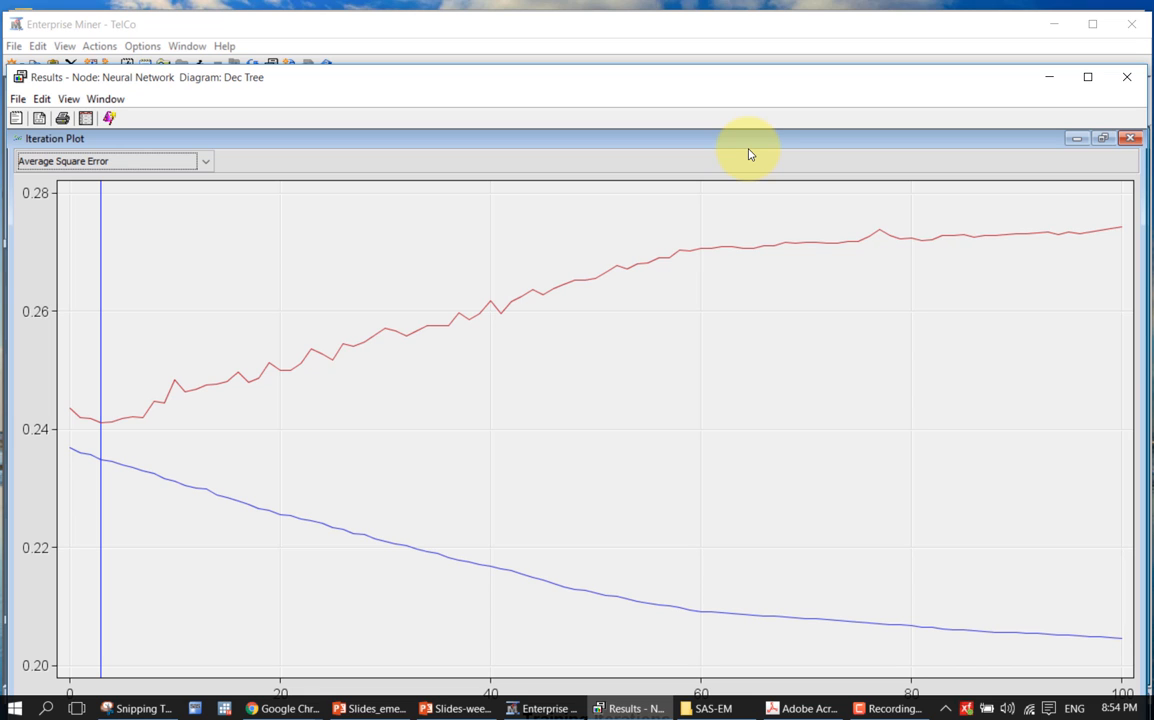
pyautogui.moveTo(765, 80); pyautogui.dragTo(771, 20)
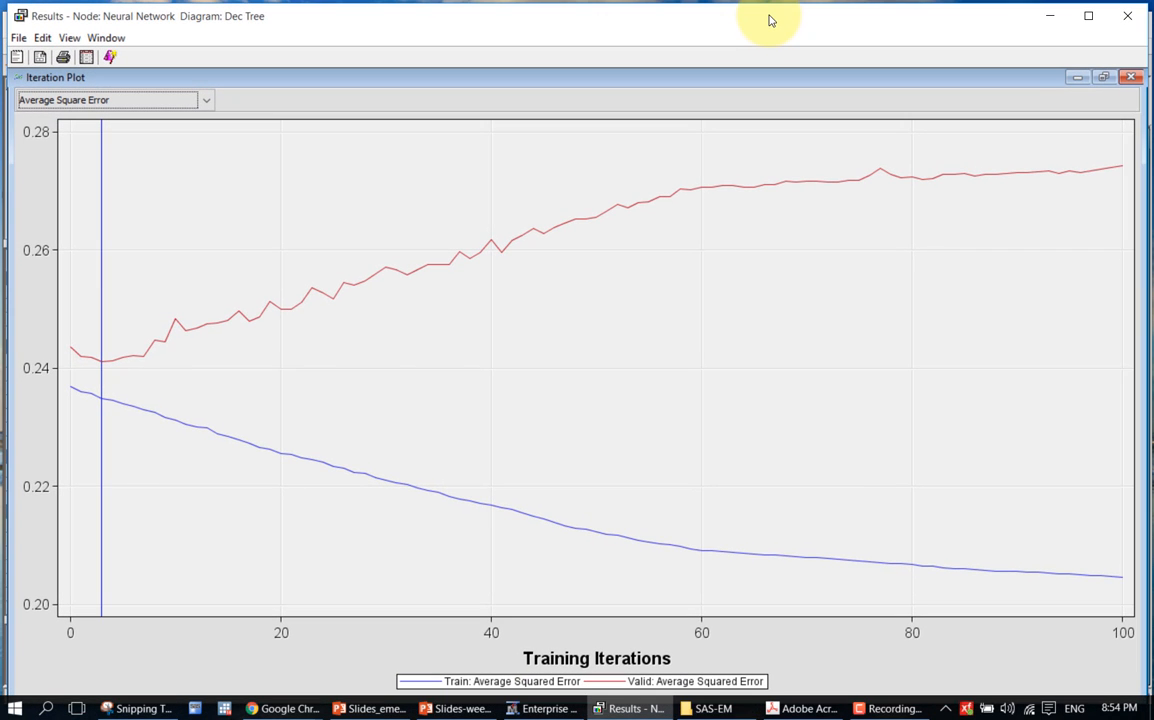